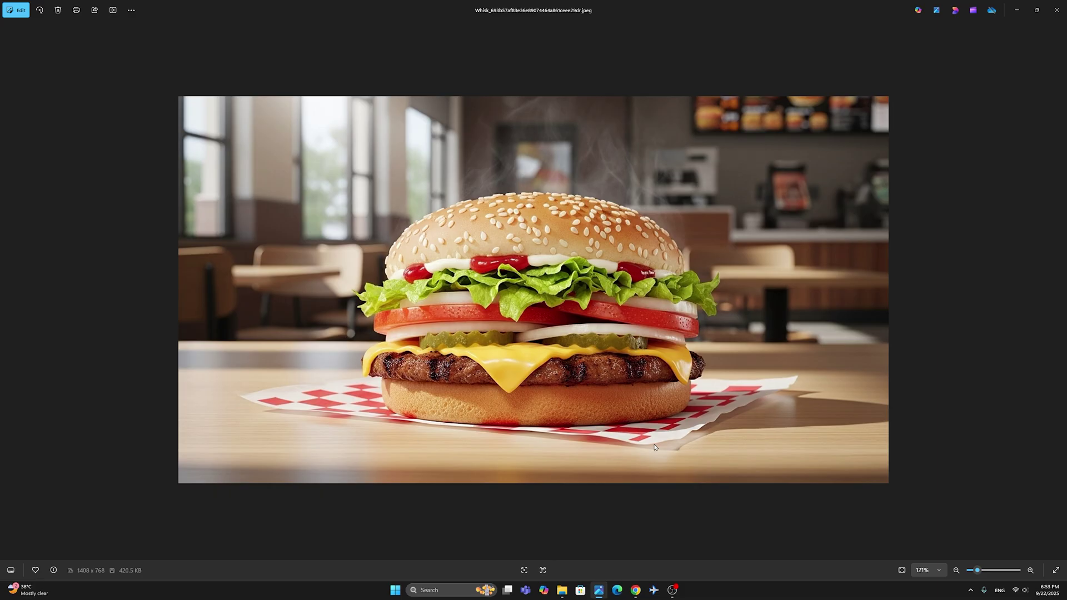
# Close the Windows Photos burger picture to bring the Gemini chat back into view.
pyautogui.click(1057, 10)
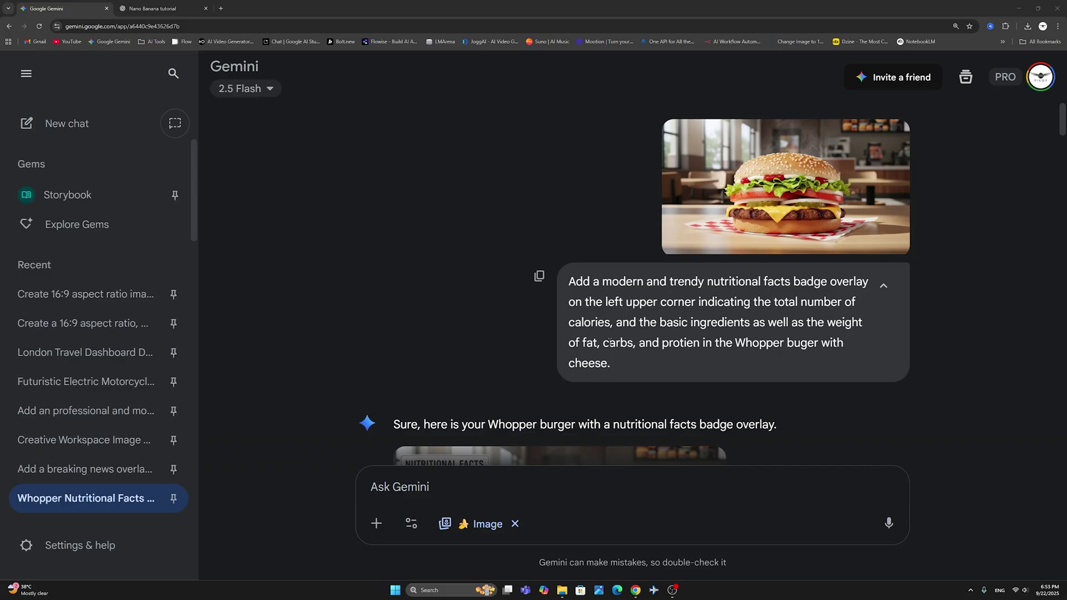
pyautogui.scroll(-4, 597, 350)
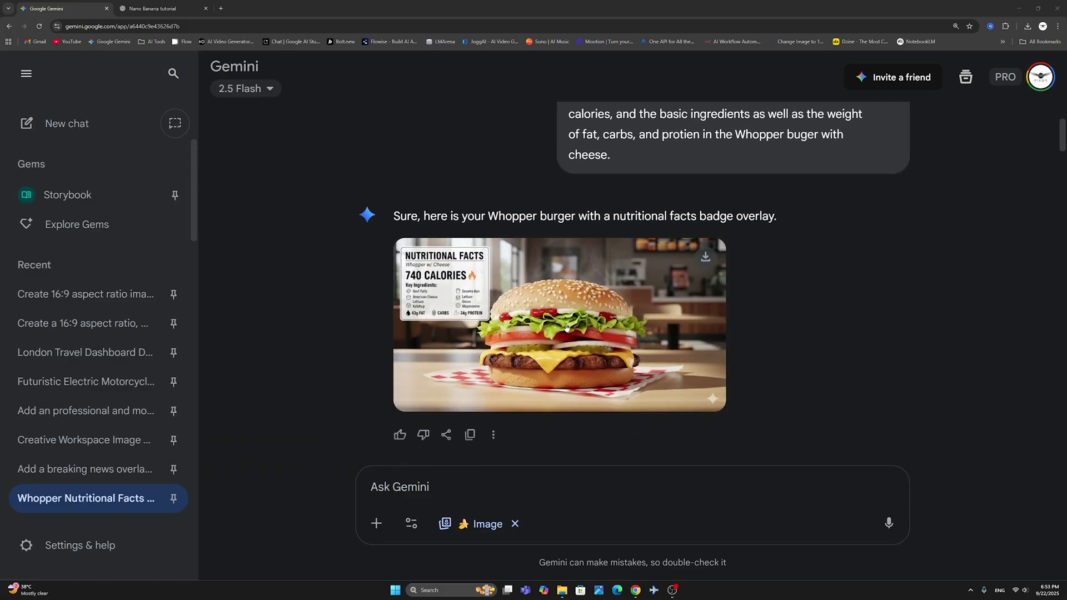
pyautogui.click(505, 301)
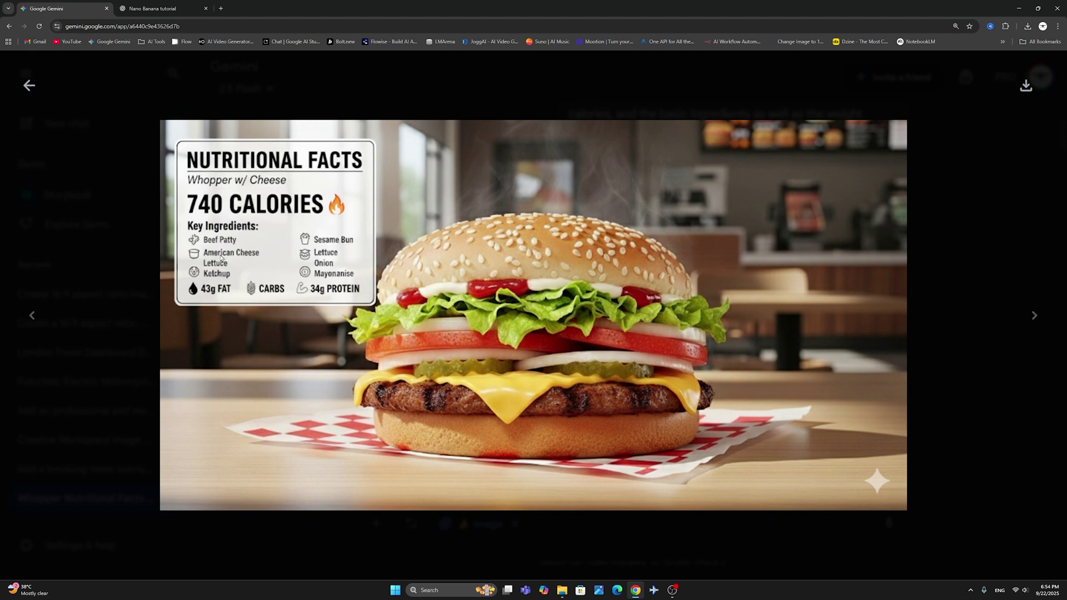
pyautogui.click(29, 85)
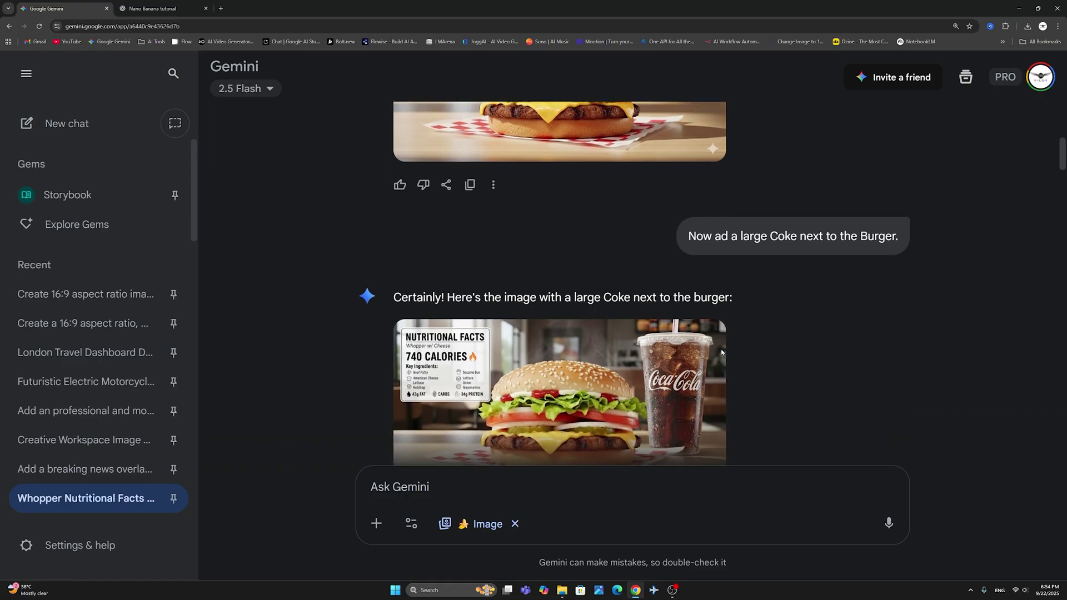
# Enlarge the burger-and-Coke image, then scroll down to the 280-calorie Coke callout reply.
pyautogui.click(632, 333)
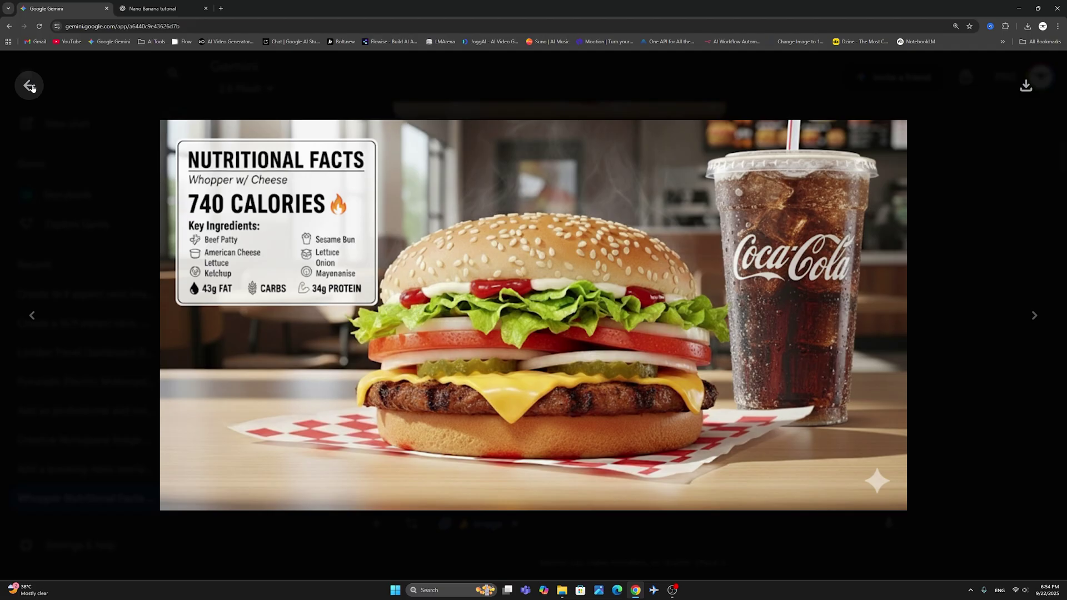
pyautogui.click(29, 85)
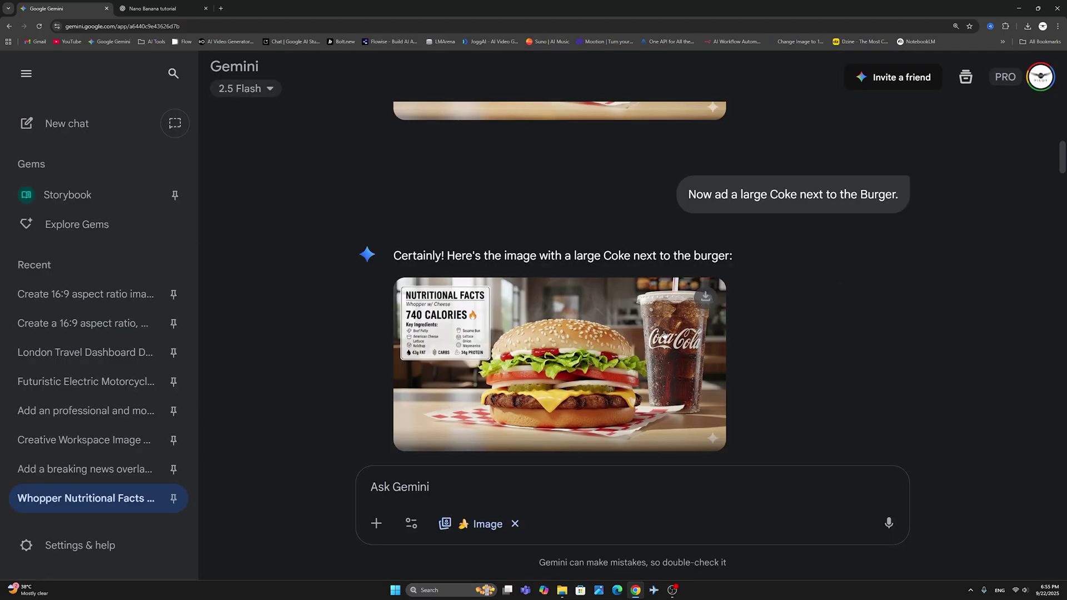
pyautogui.scroll(-2, 682, 359)
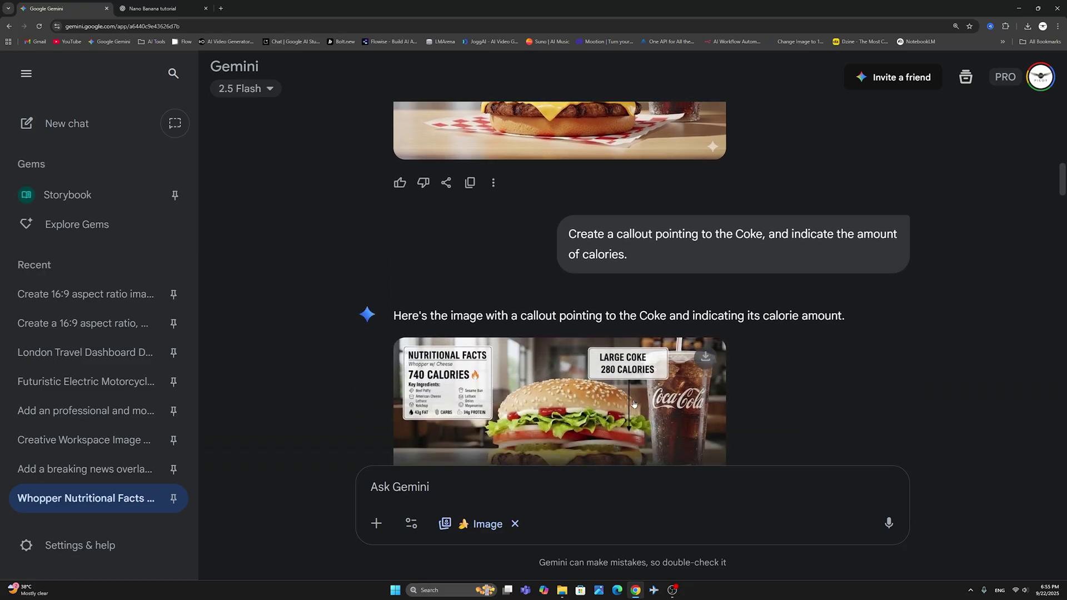
# Inspect the Coke callout image enlarged, then scroll through the arrow-fix and callout-removal replies.
pyautogui.click(634, 389)
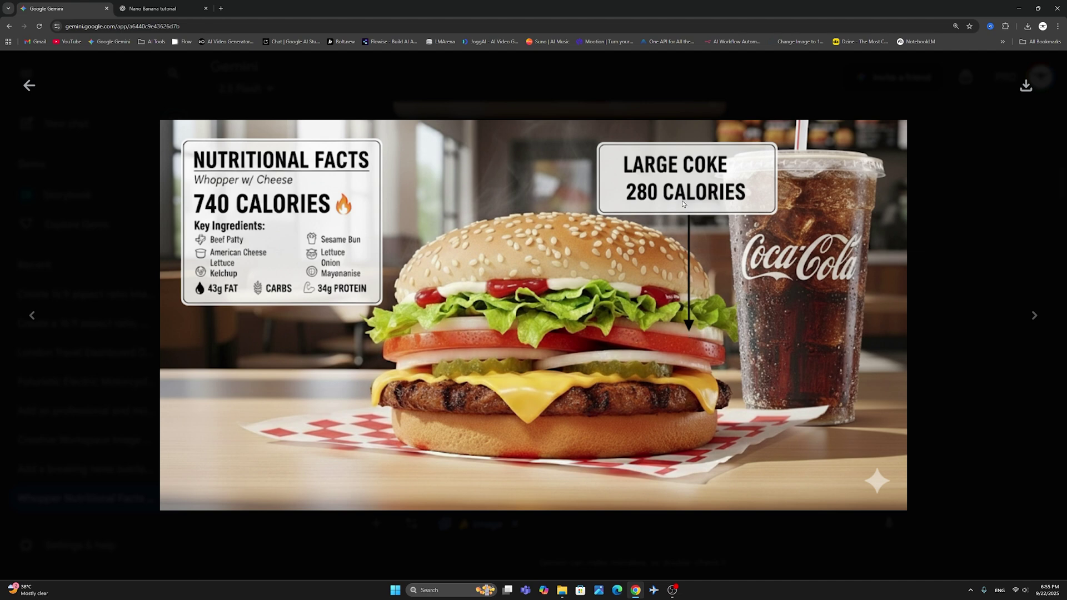
pyautogui.click(29, 85)
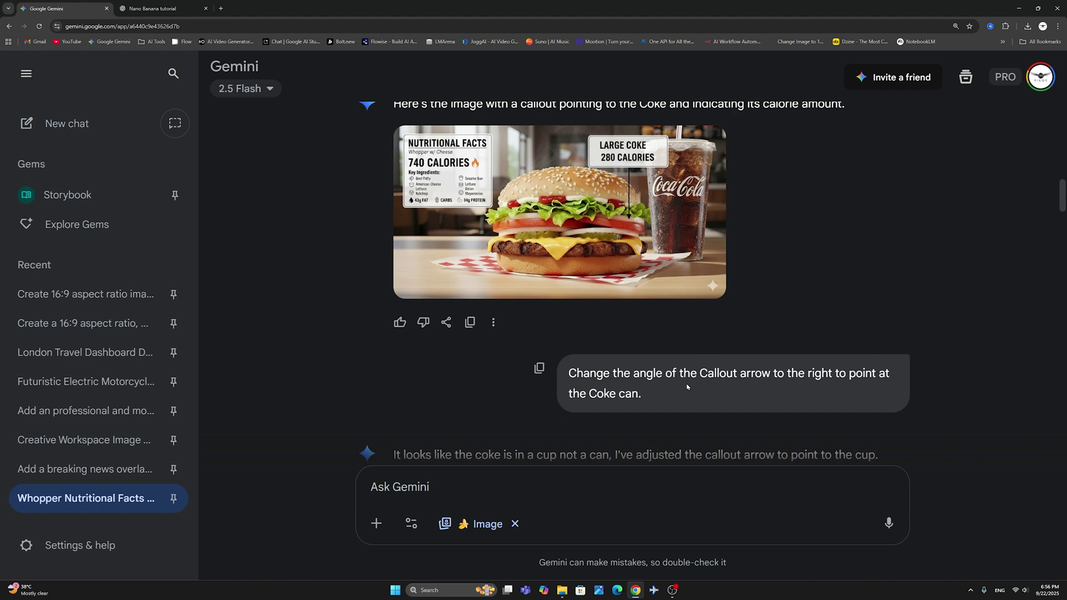
pyautogui.scroll(-1, 727, 384)
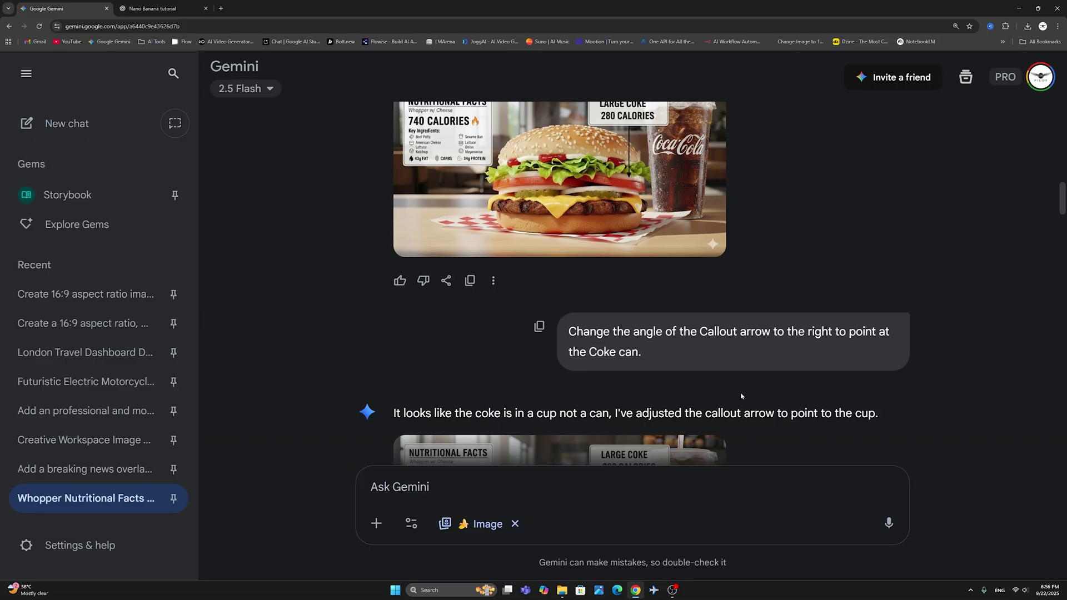
pyautogui.scroll(-4, 742, 395)
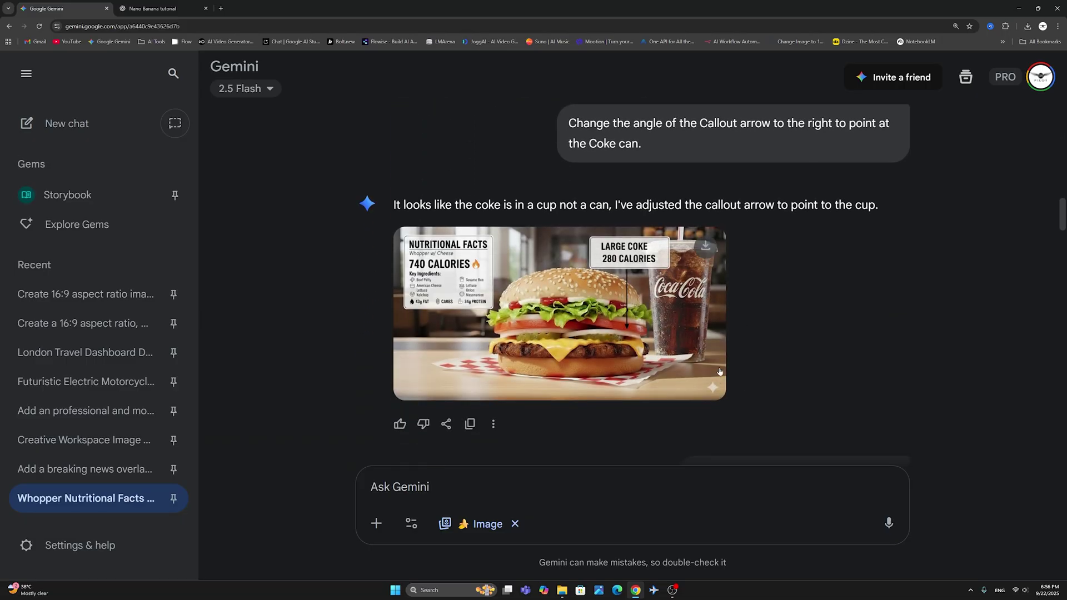
pyautogui.scroll(-2, 639, 300)
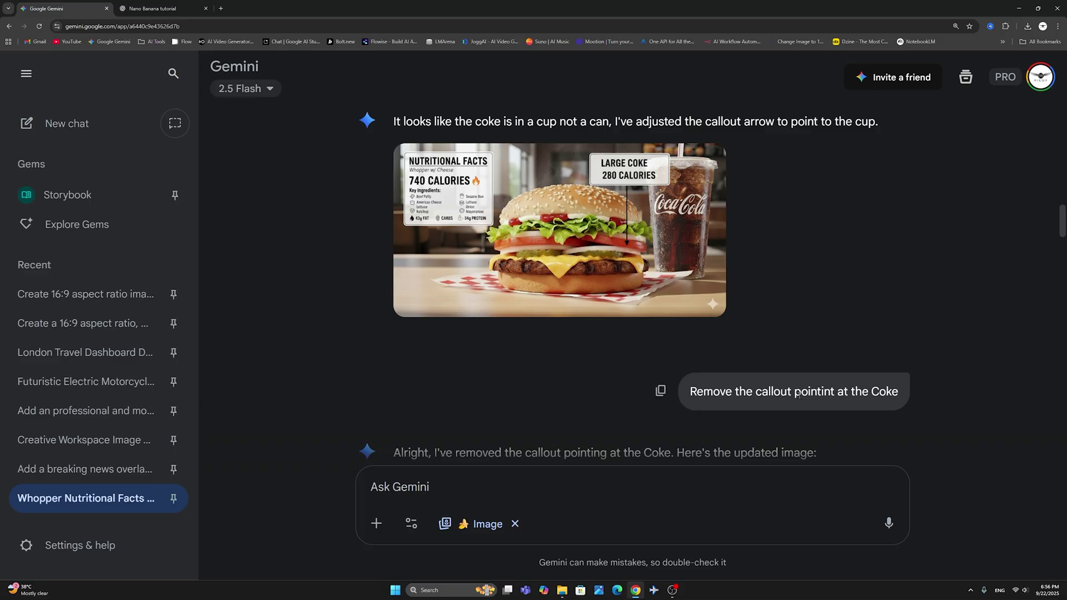
# Scroll to the bottom-right 'LARGE COKE 280 CALORIES' callout image and view it full-screen.
pyautogui.scroll(-4, 724, 367)
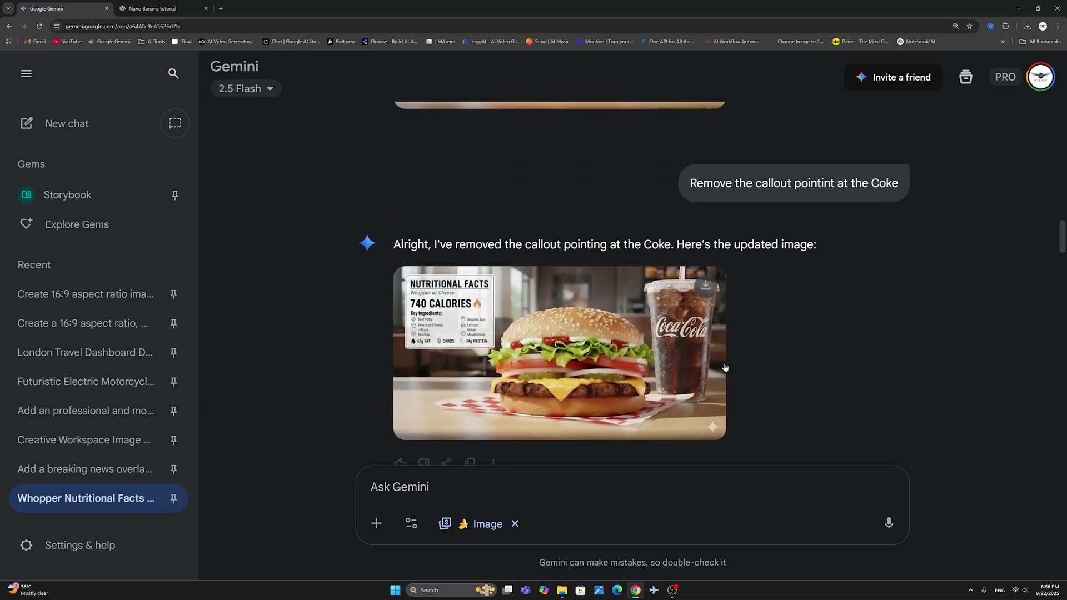
pyautogui.scroll(-3, 725, 367)
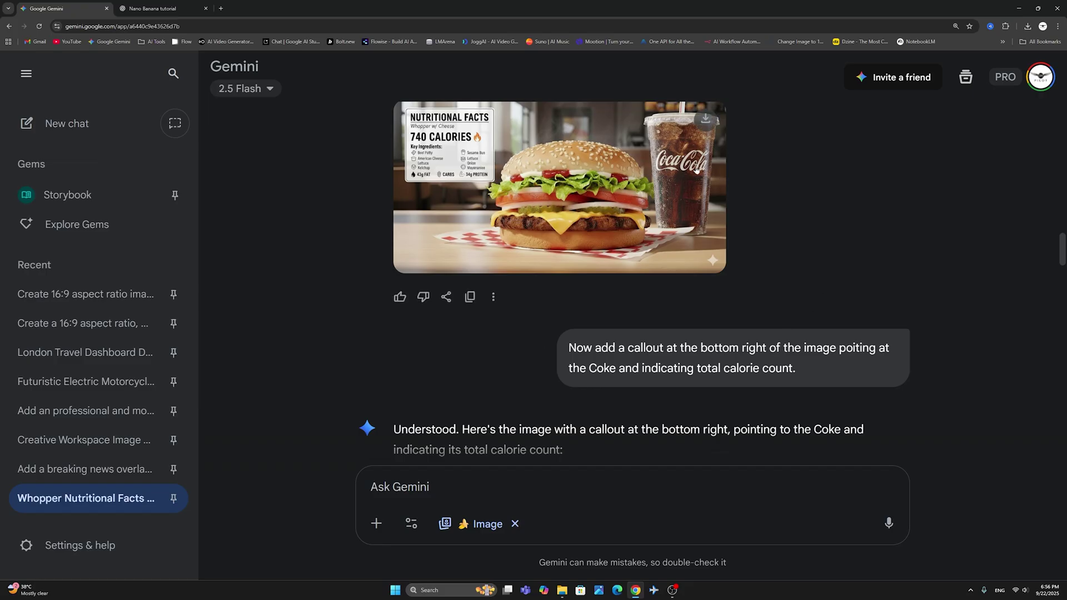
pyautogui.scroll(-4, 636, 252)
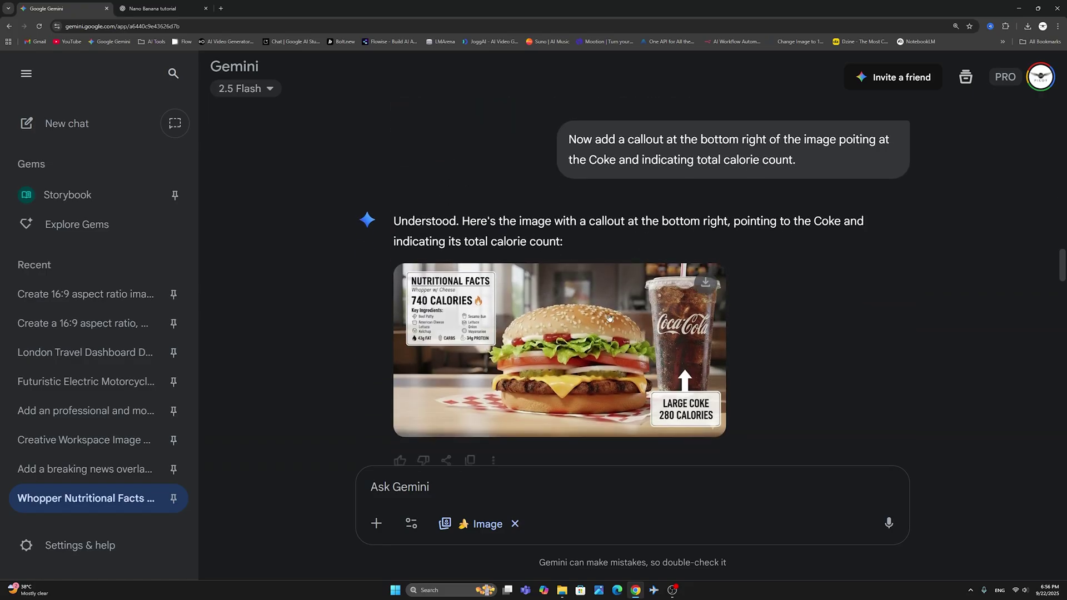
pyautogui.click(609, 318)
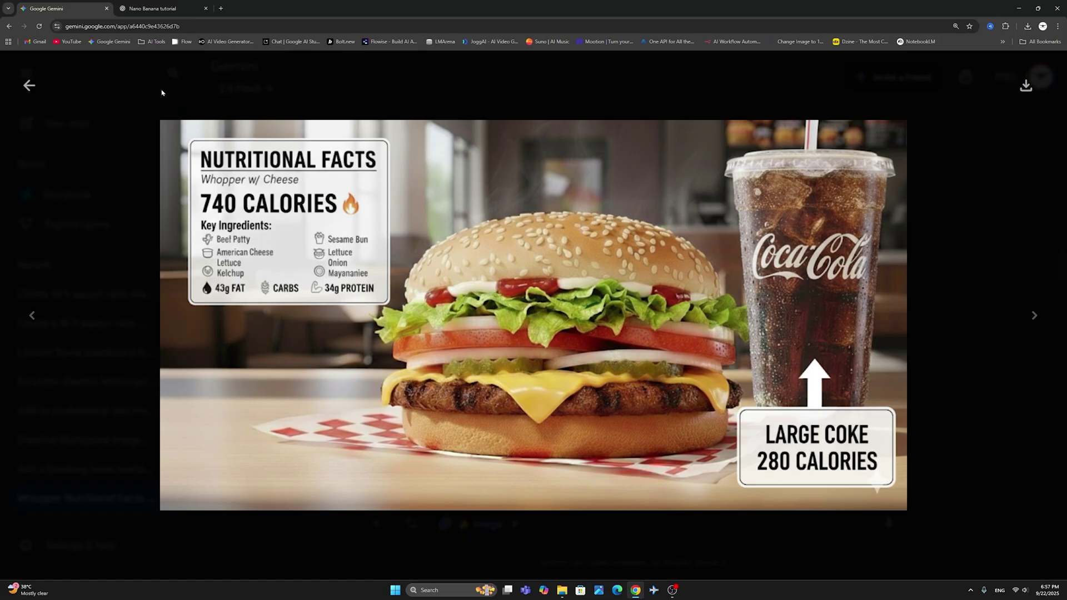
pyautogui.click(28, 85)
pyautogui.scroll(-4, 389, 267)
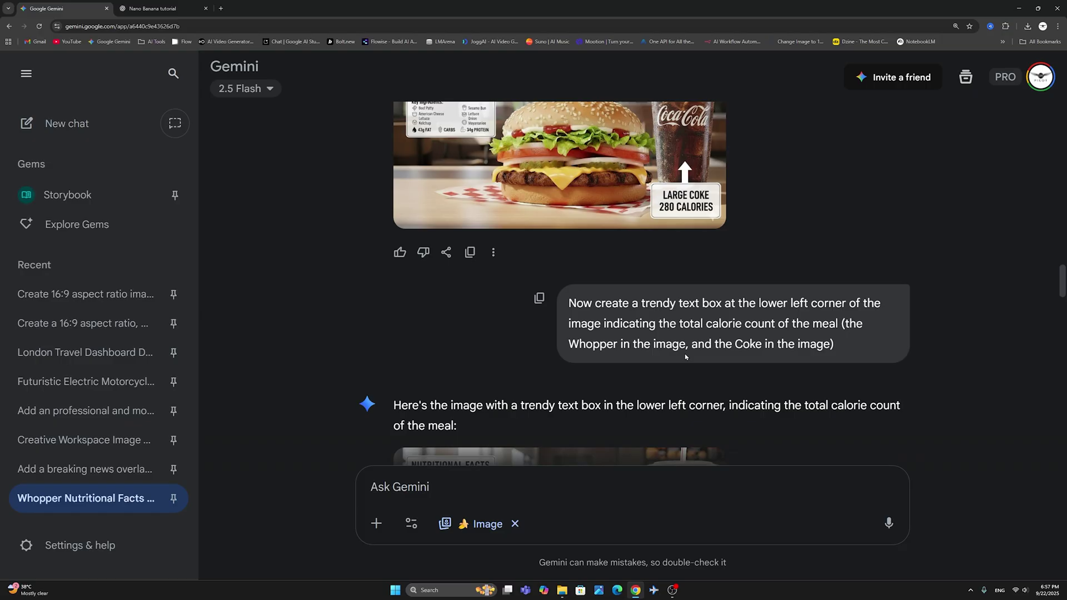
# Scroll down to the reply showing the lower-left 'TOTAL MEAL 1020 Calories' text box.
pyautogui.scroll(-4, 810, 358)
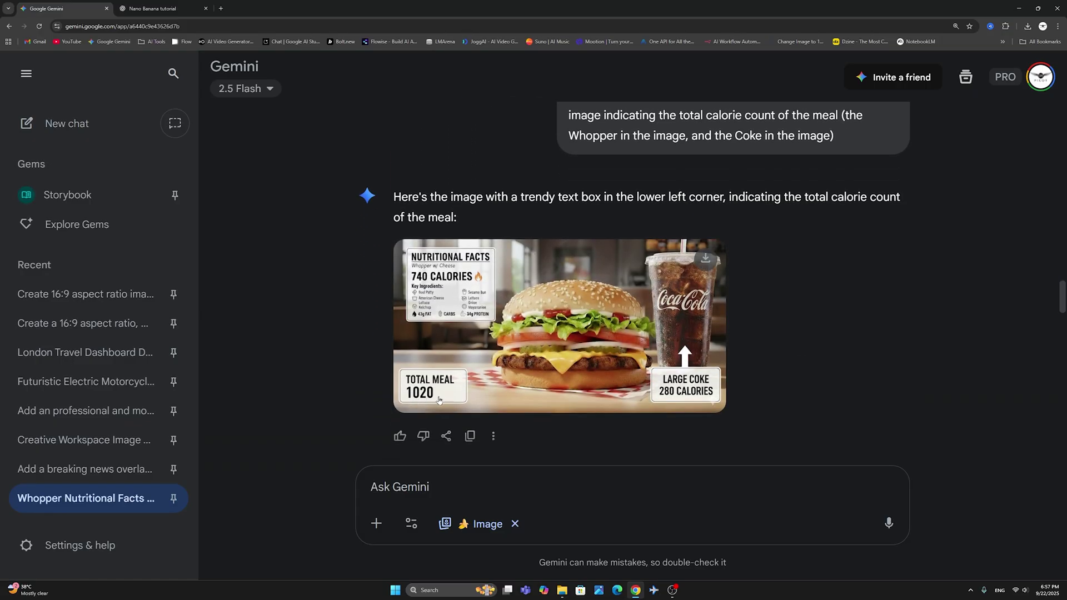
pyautogui.scroll(-1, 454, 399)
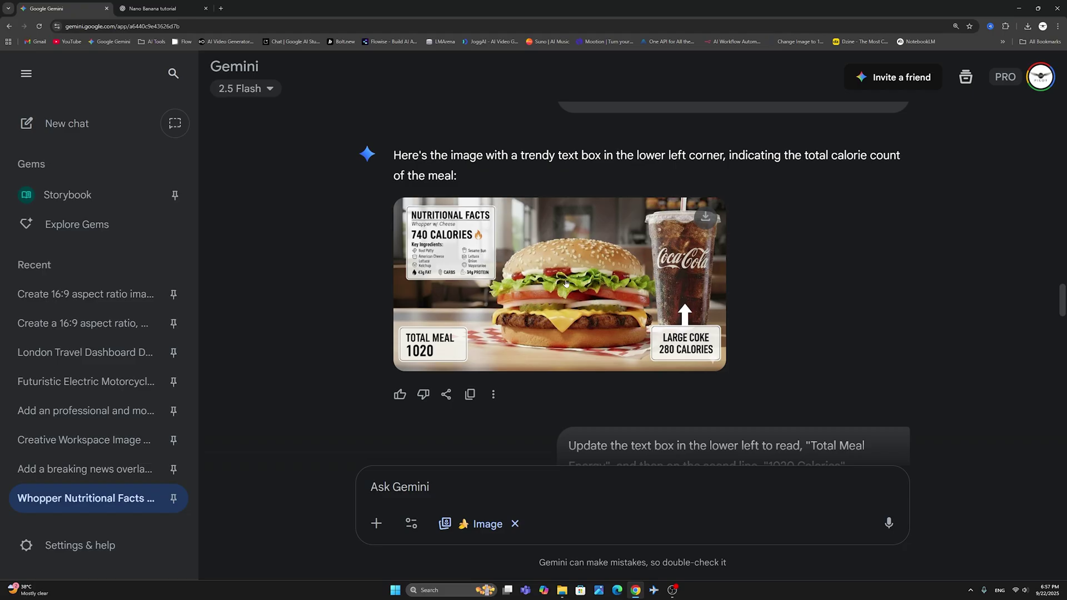
pyautogui.scroll(-1, 567, 283)
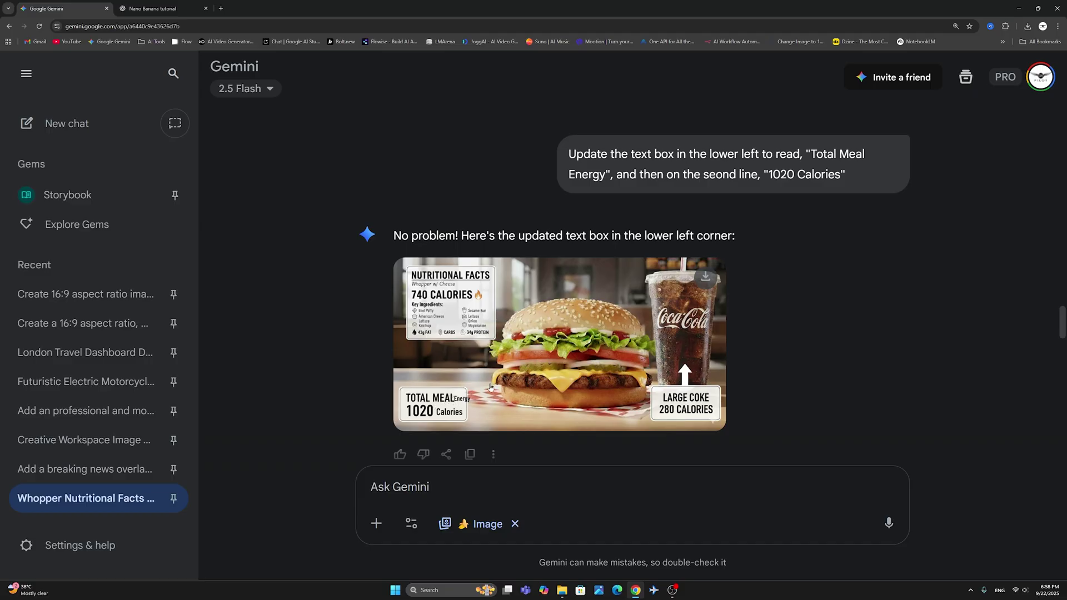
# View the final 'TOTAL MEAL' over '1020 Calories' image enlarged, then open the breaking news overlay chat.
pyautogui.scroll(-1, 489, 388)
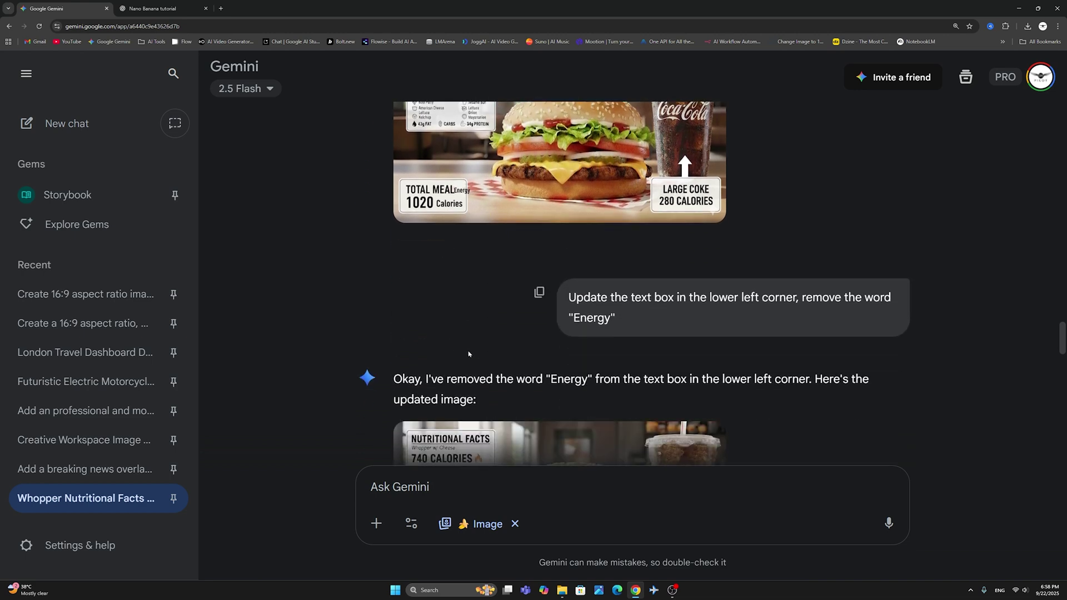
pyautogui.click(505, 408)
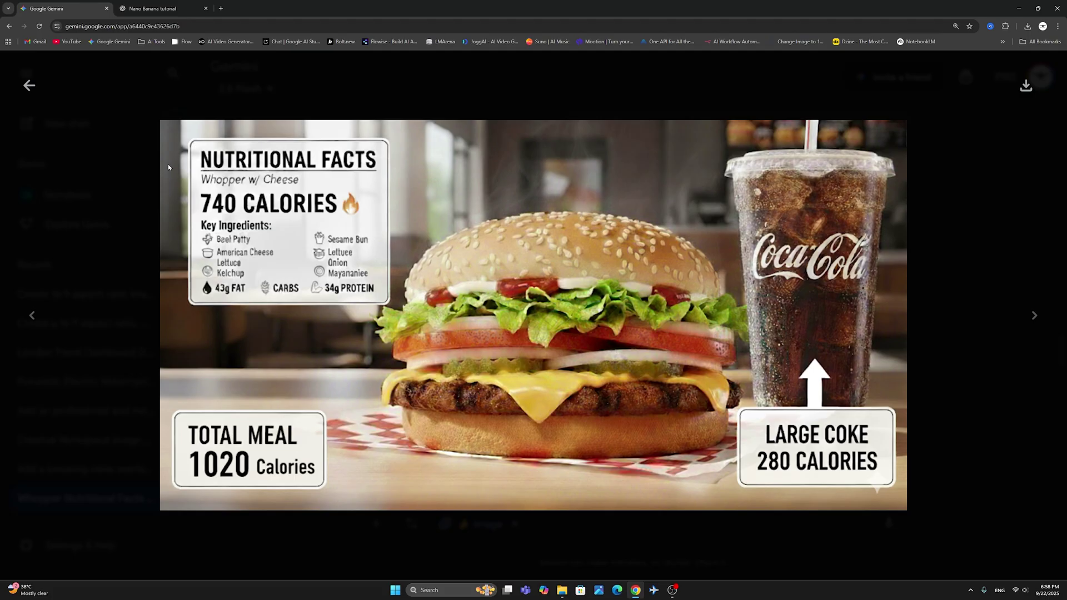
pyautogui.click(29, 85)
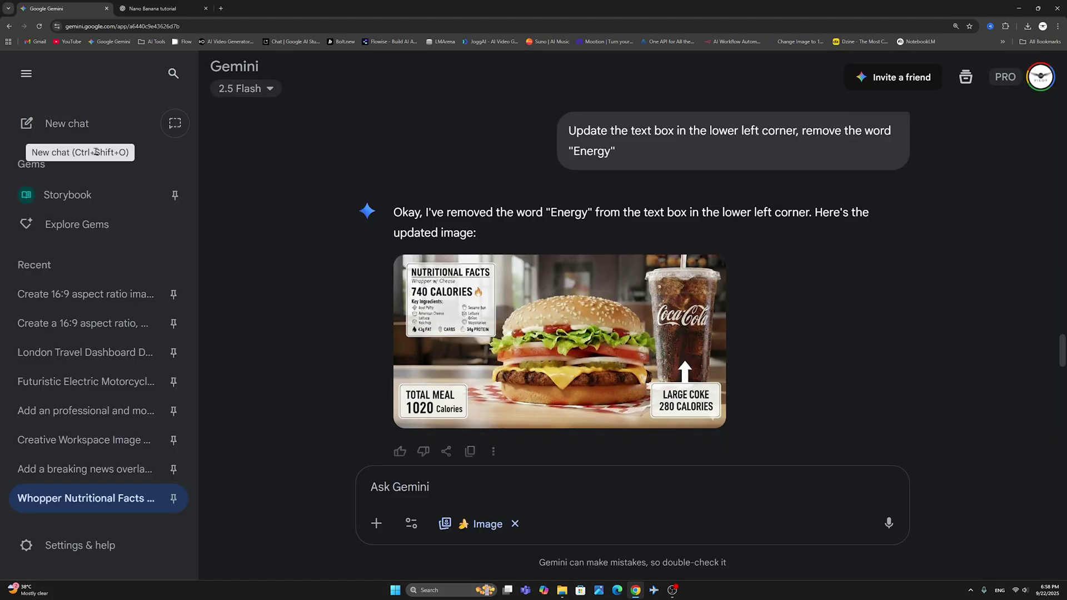
pyautogui.click(125, 479)
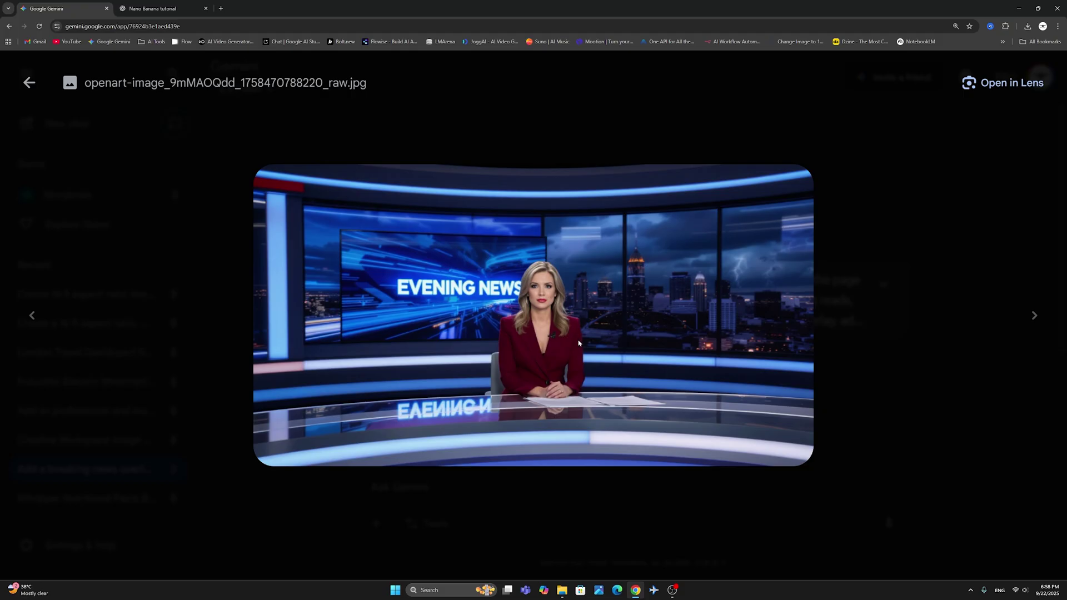
# Read the full breaking news prompt and its result image, then open the Creative Workspace Image chat.
pyautogui.click(29, 83)
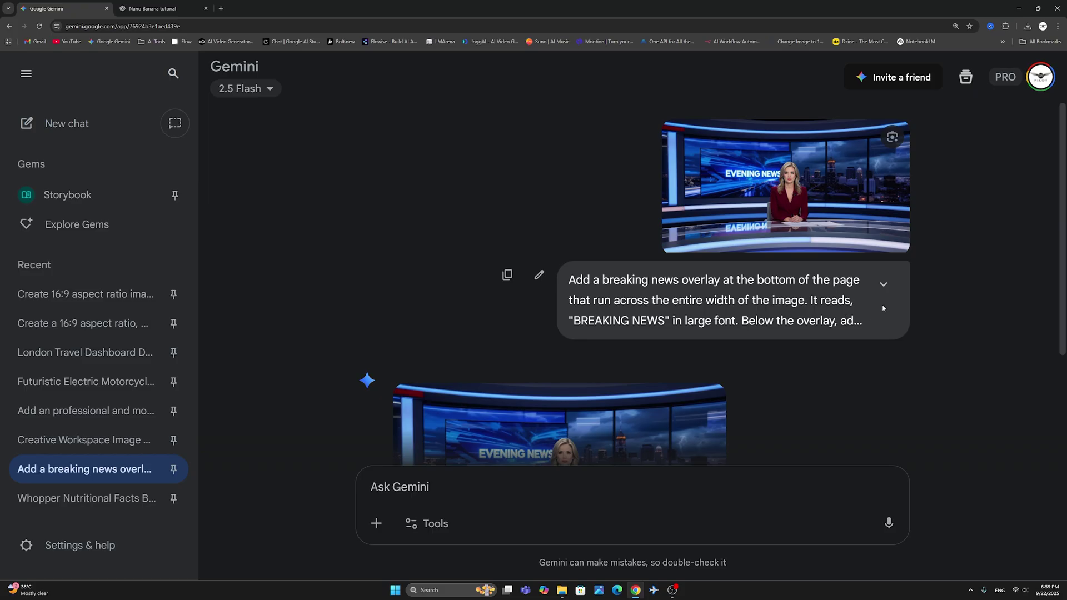
pyautogui.click(883, 284)
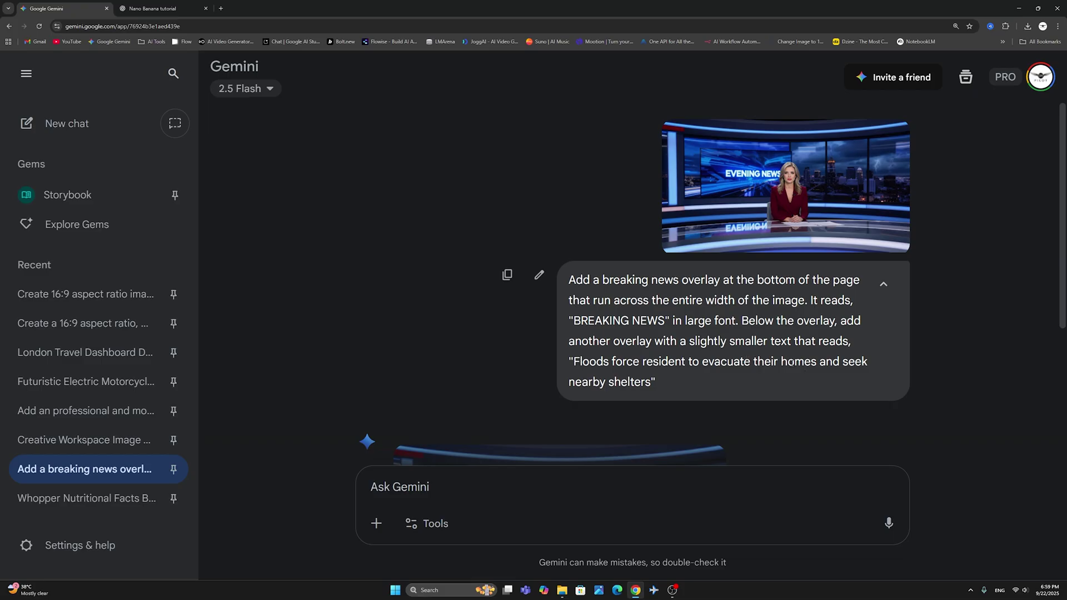
pyautogui.scroll(-4, 639, 338)
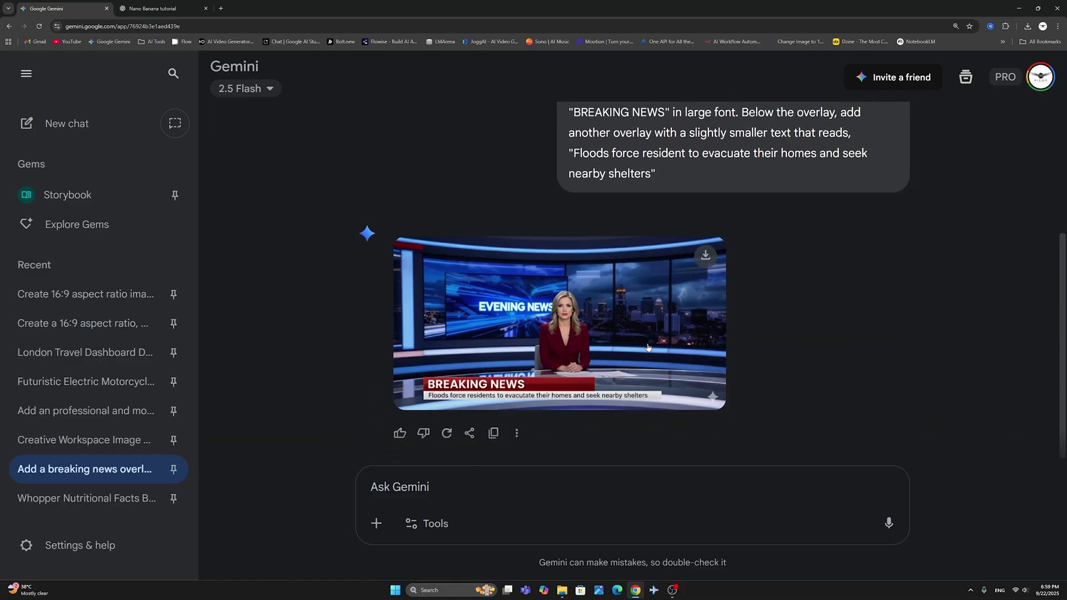
pyautogui.click(621, 331)
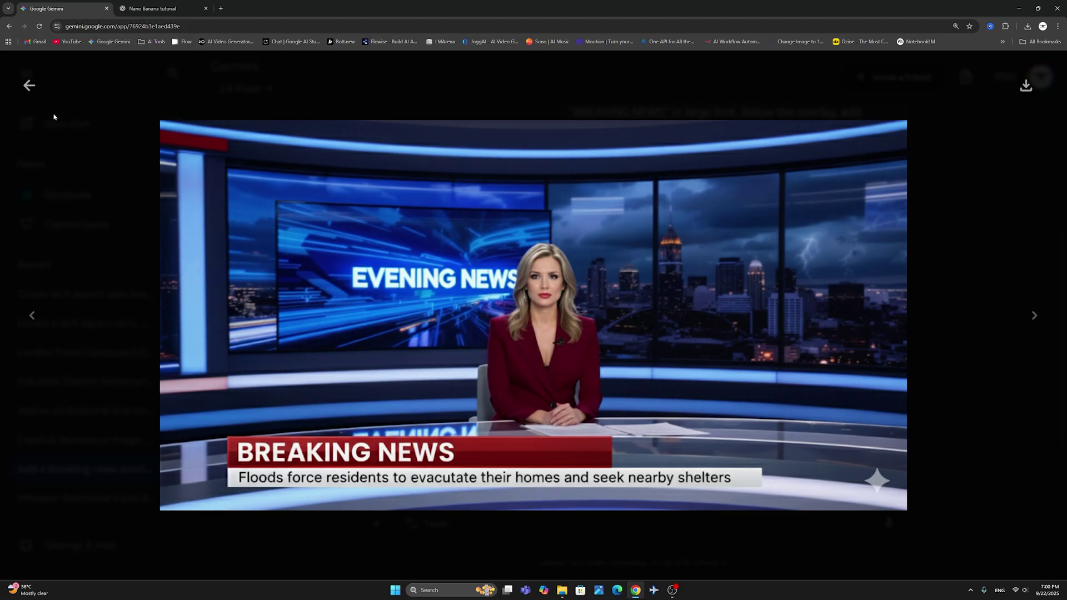
pyautogui.click(29, 85)
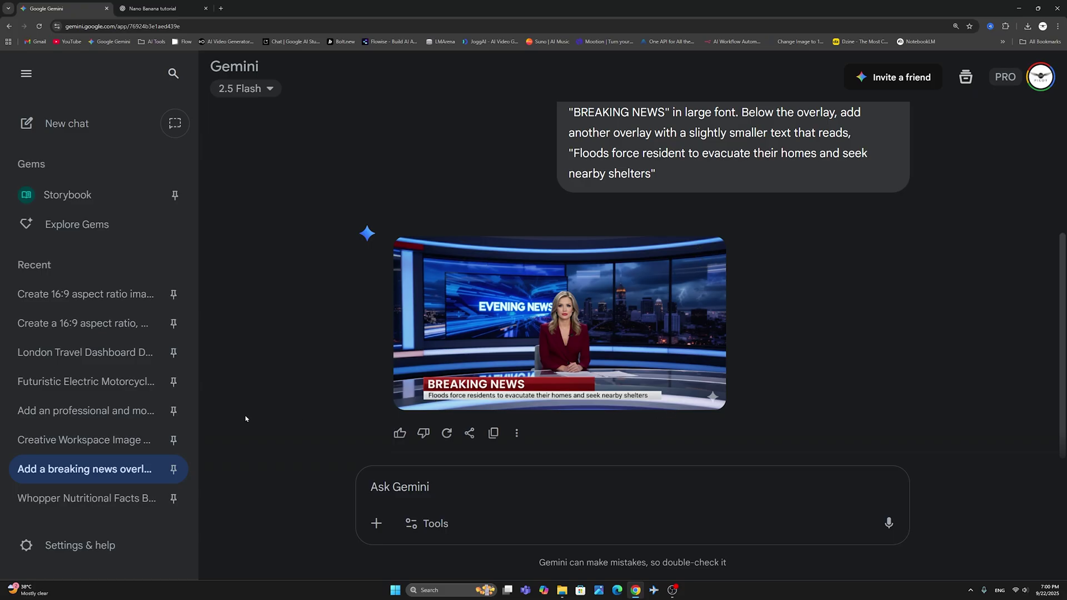
pyautogui.click(57, 443)
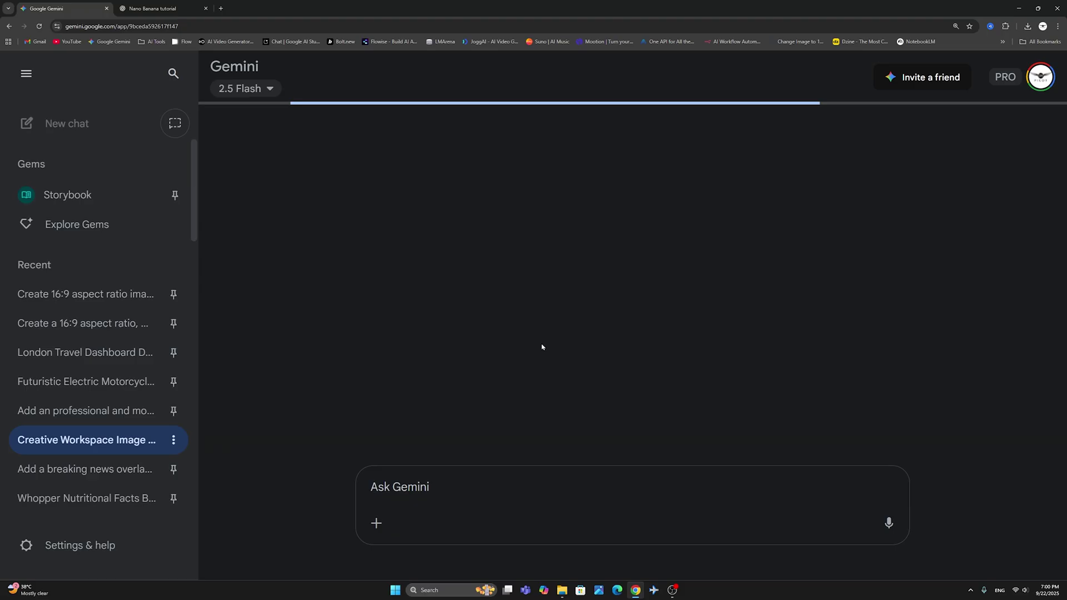
# Enlarge the annotated workspace image, then open the 'Add an professional and mo...' pilot chat.
pyautogui.click(584, 356)
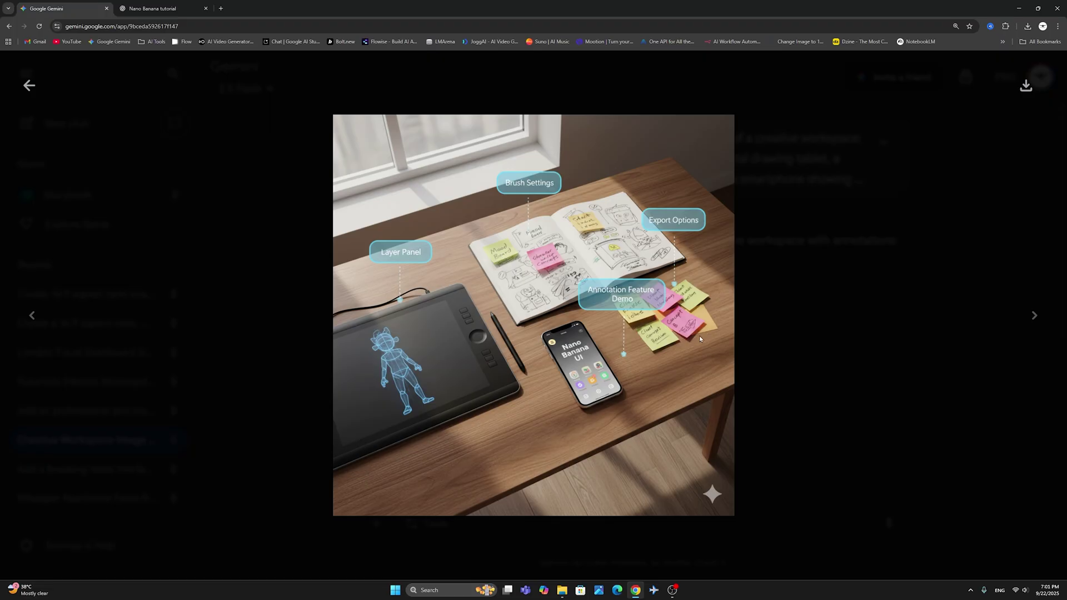
pyautogui.click(29, 85)
pyautogui.click(119, 412)
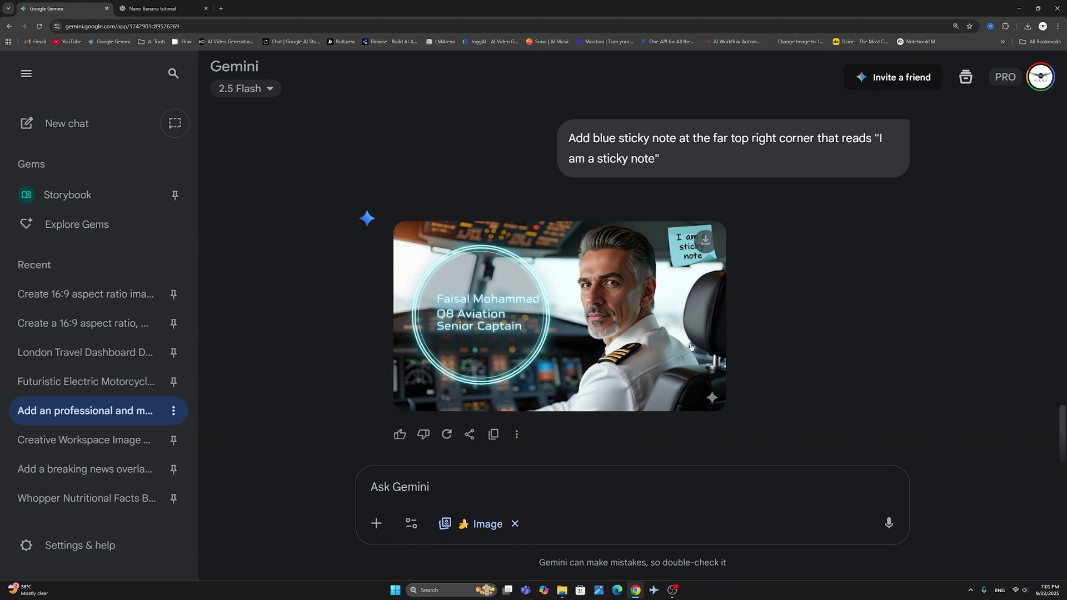
pyautogui.click(647, 332)
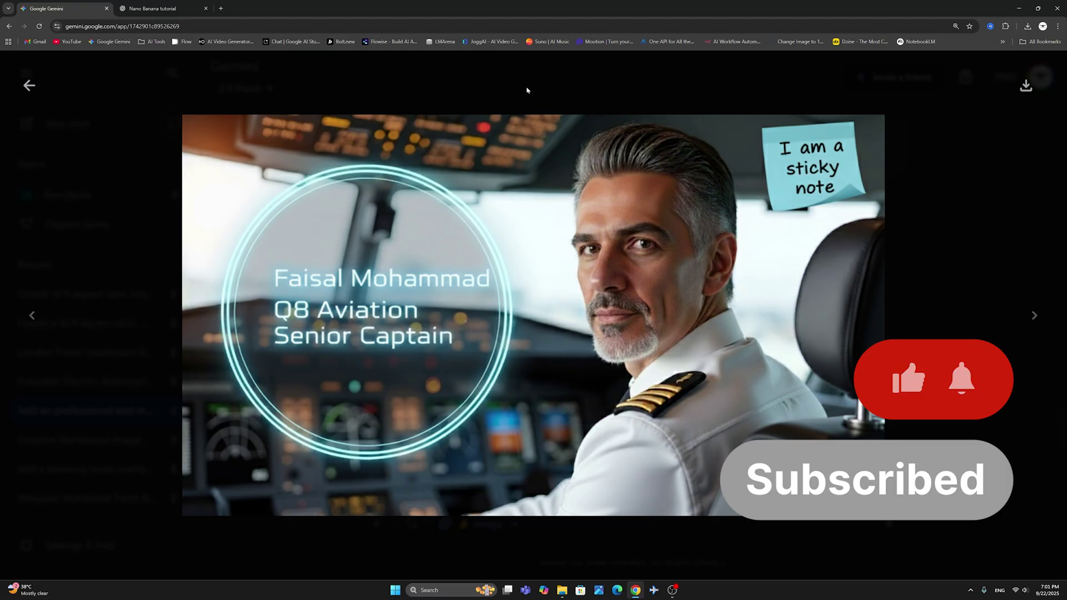
pyautogui.press('Escape')
pyautogui.scroll(3, 583, 289)
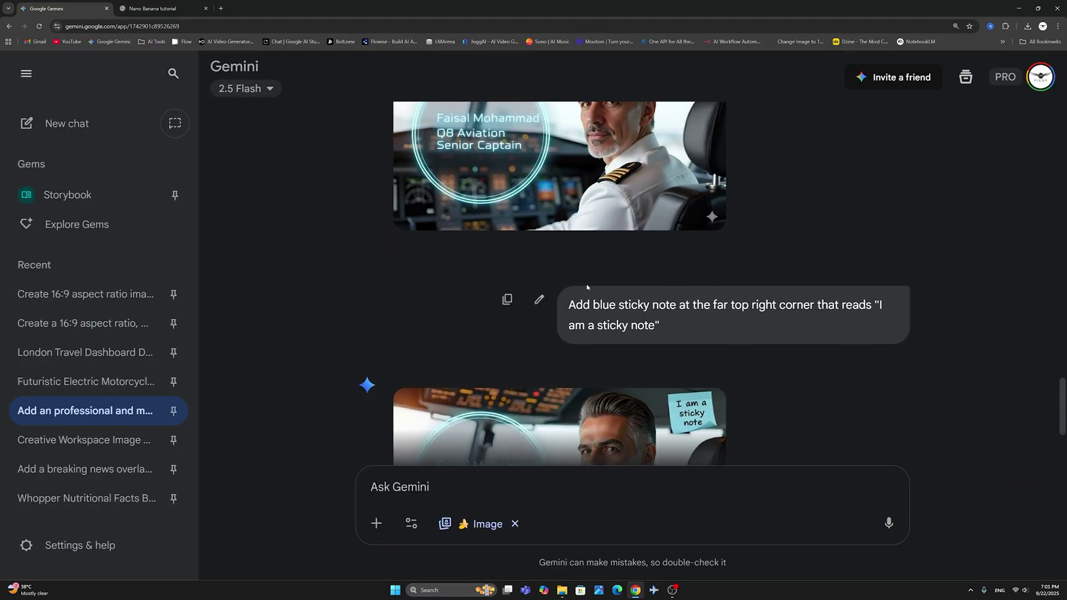
pyautogui.scroll(10, 752, 261)
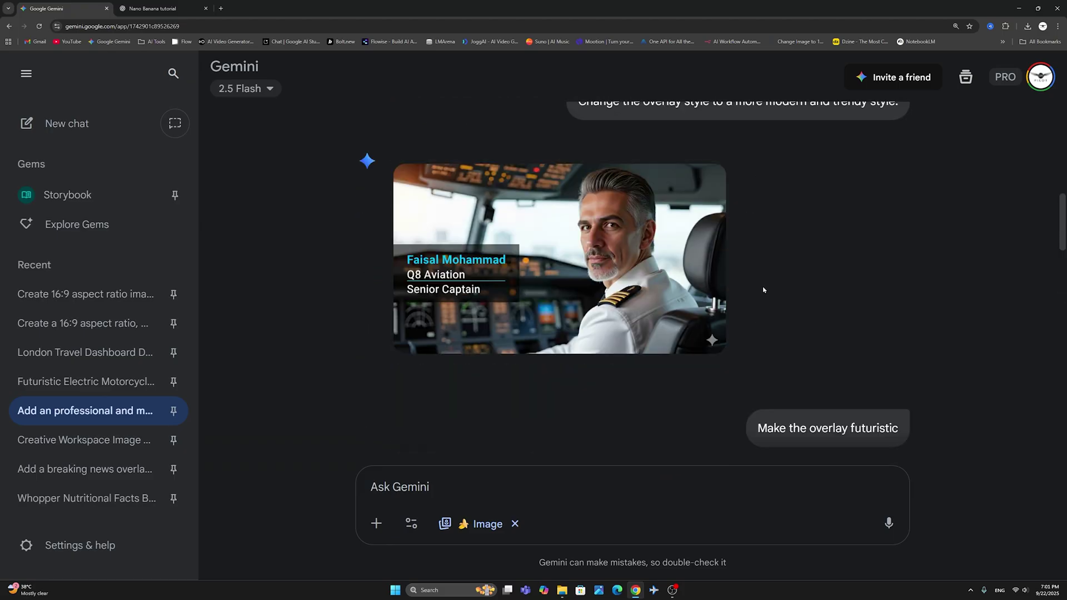
pyautogui.scroll(10, 763, 290)
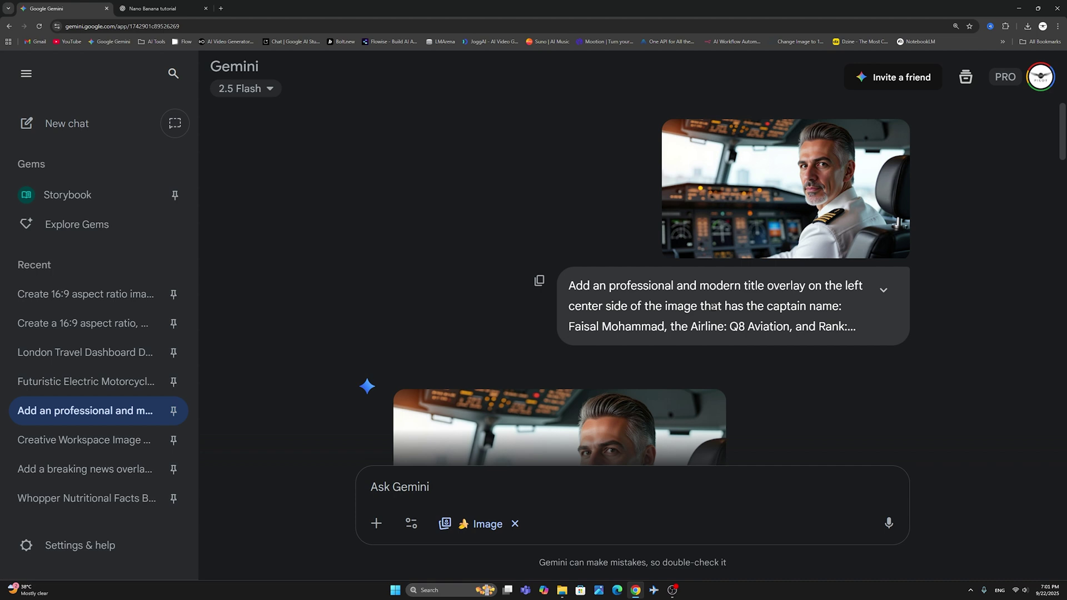
# Expand the first prompt ending 'Rank: Senior Captain' and scroll down to the rectangle-removal request.
pyautogui.scroll(-1, 702, 305)
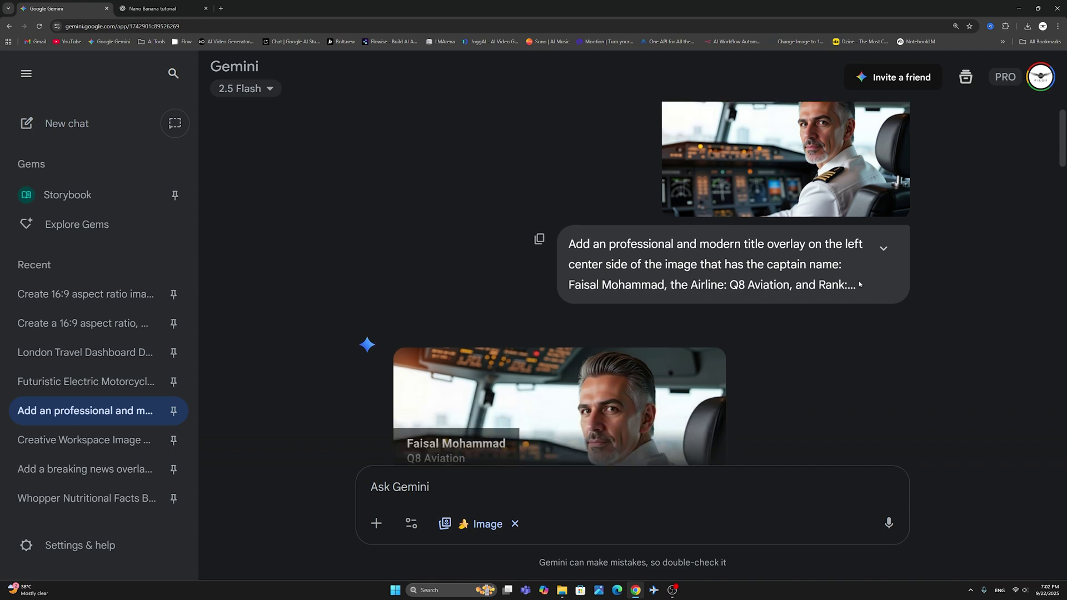
pyautogui.click(883, 248)
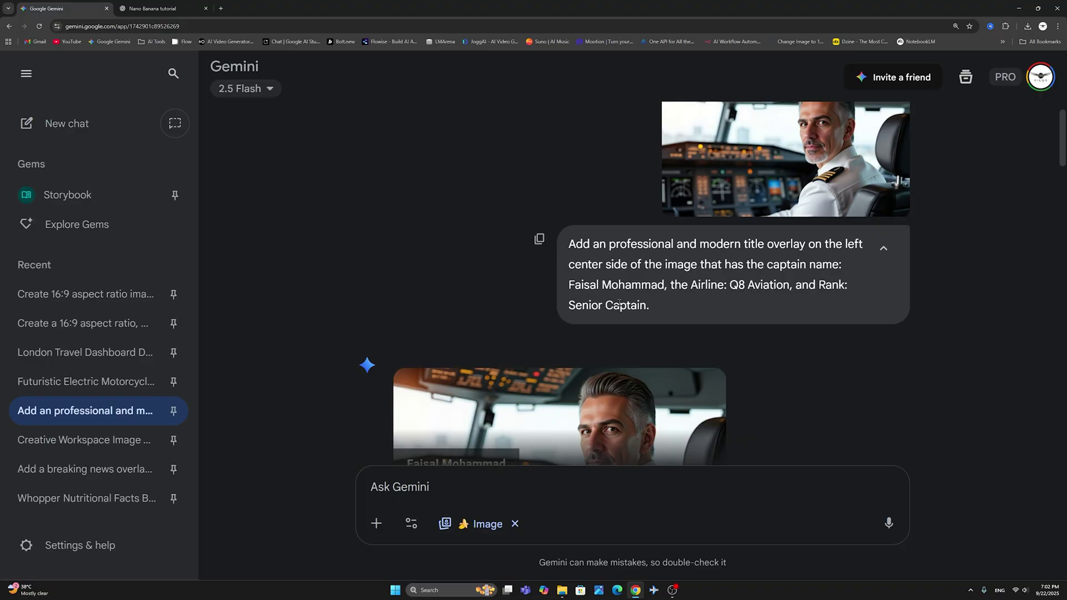
pyautogui.scroll(-4, 619, 303)
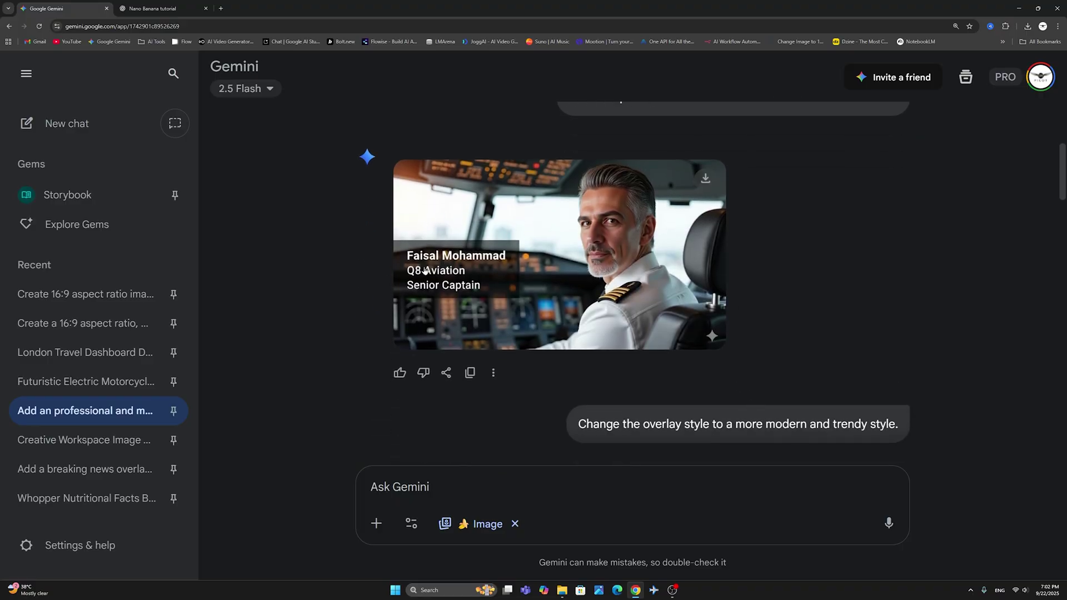
pyautogui.scroll(-2, 489, 278)
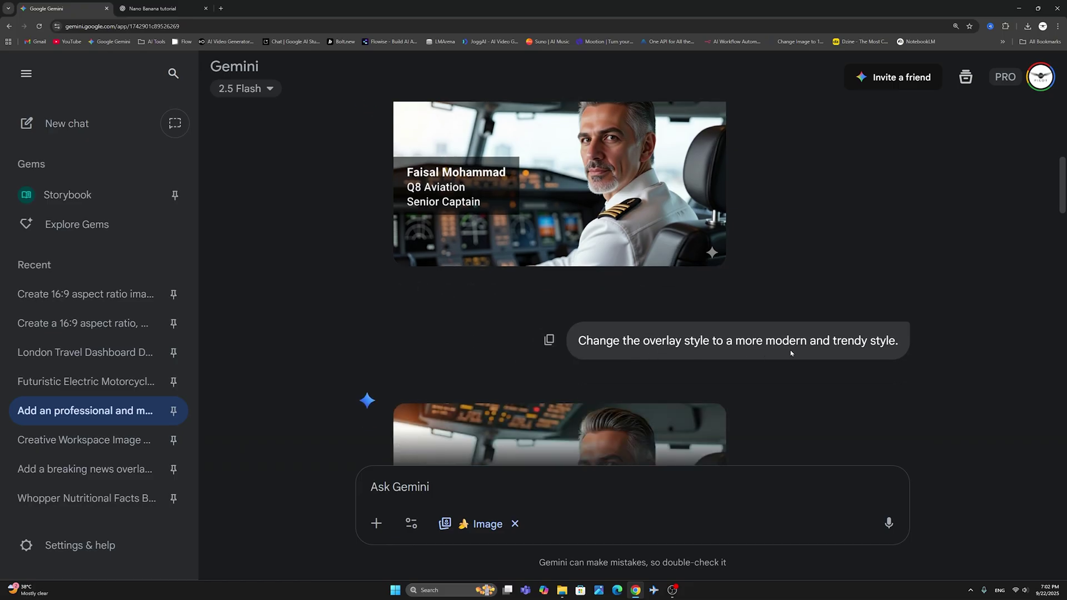
pyautogui.scroll(-4, 889, 356)
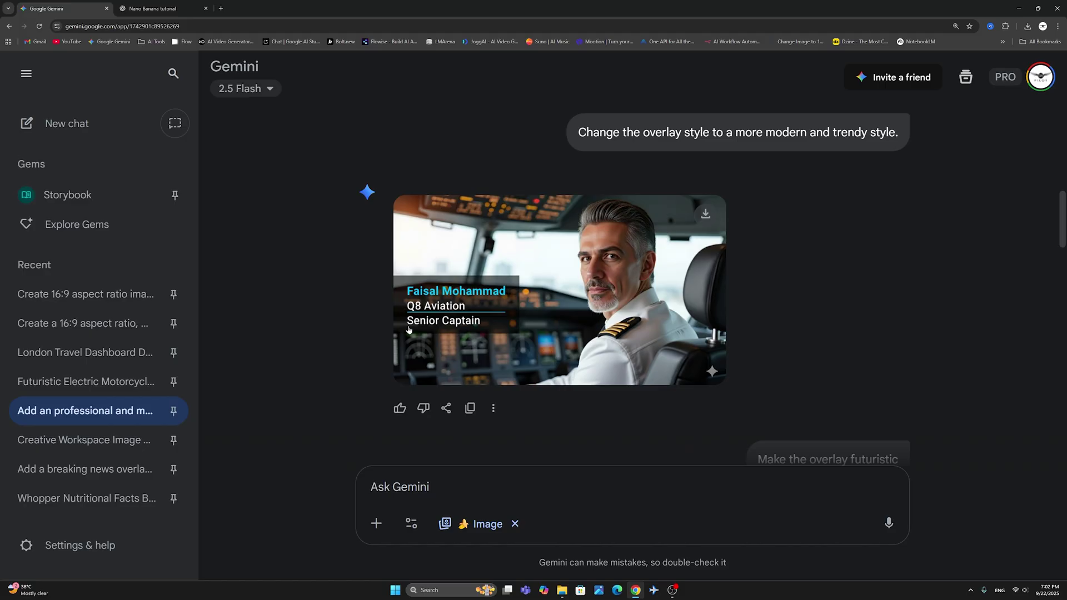
pyautogui.scroll(-1, 434, 318)
pyautogui.scroll(-1, 434, 318)
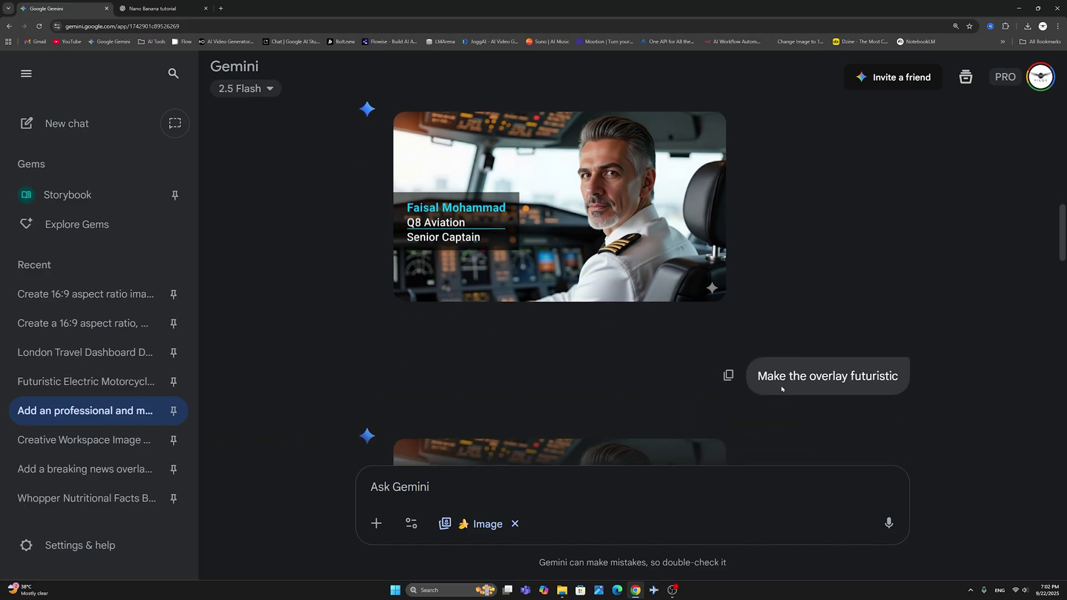
pyautogui.scroll(-5, 873, 389)
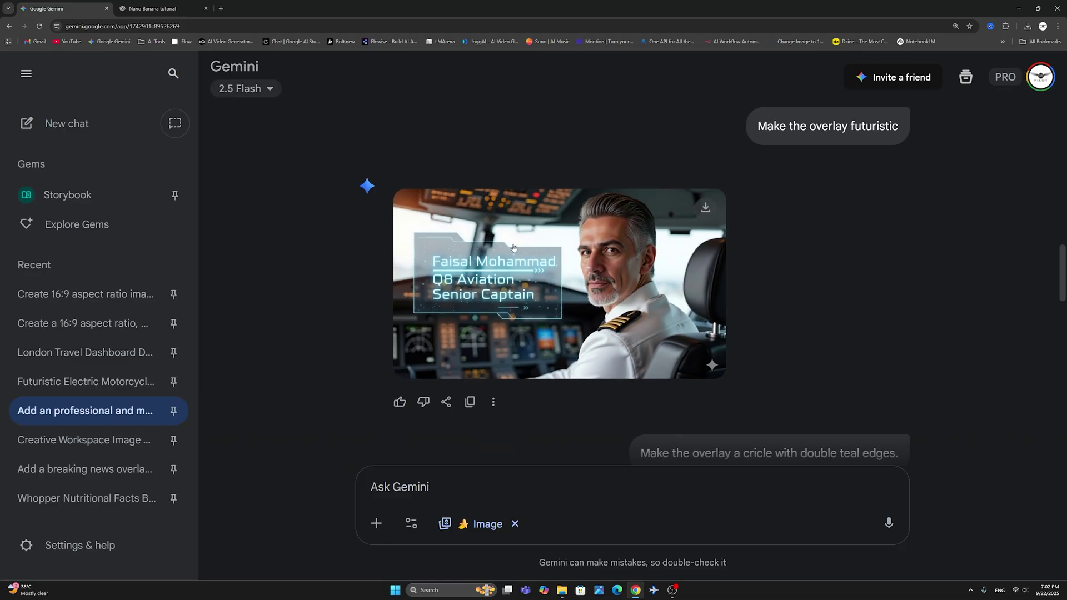
pyautogui.scroll(-3, 676, 326)
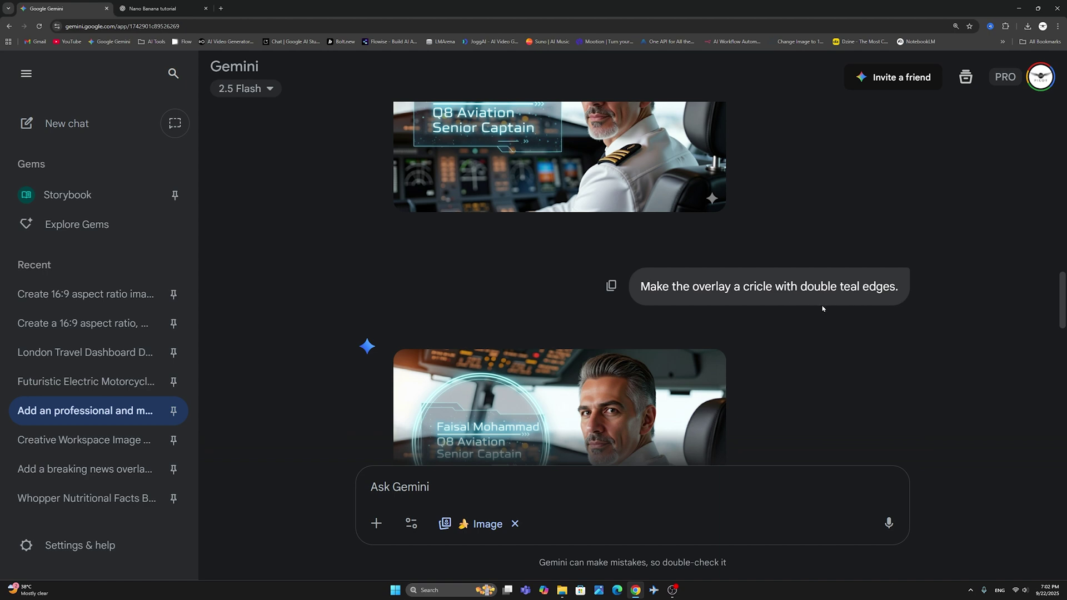
pyautogui.scroll(-2, 822, 305)
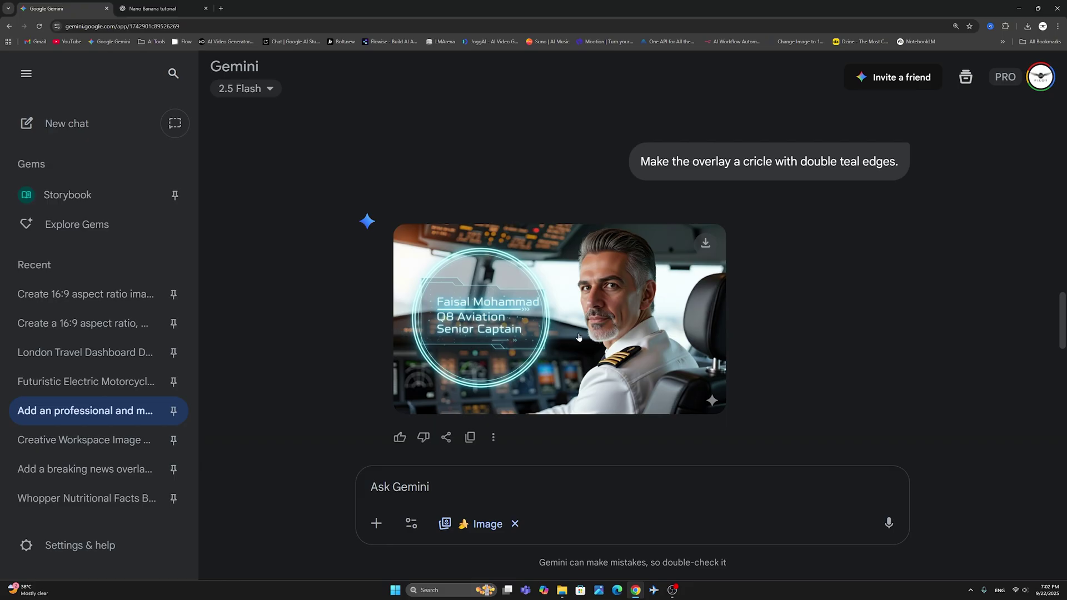
pyautogui.scroll(-2, 579, 337)
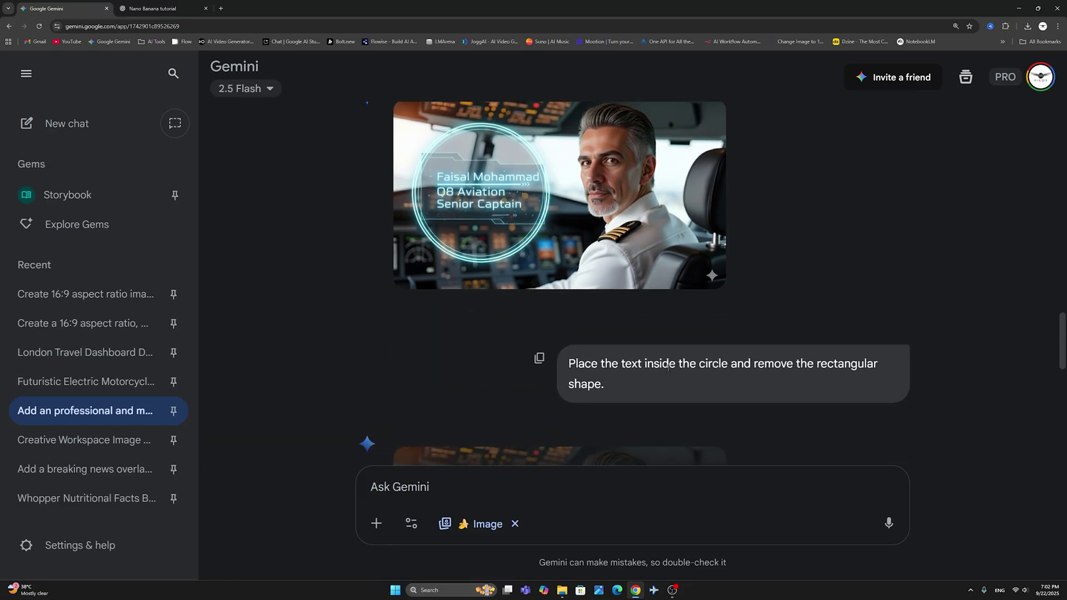
# Scroll to the blue sticky-note reply and enlarge the pilot image with its circular badge.
pyautogui.scroll(-3, 593, 363)
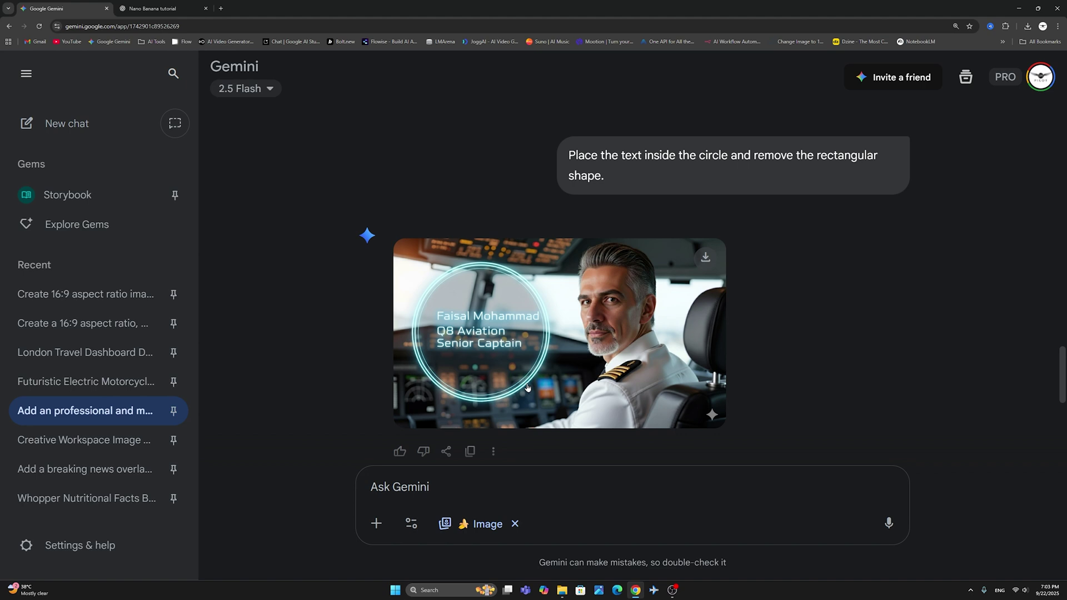
pyautogui.scroll(-5, 528, 388)
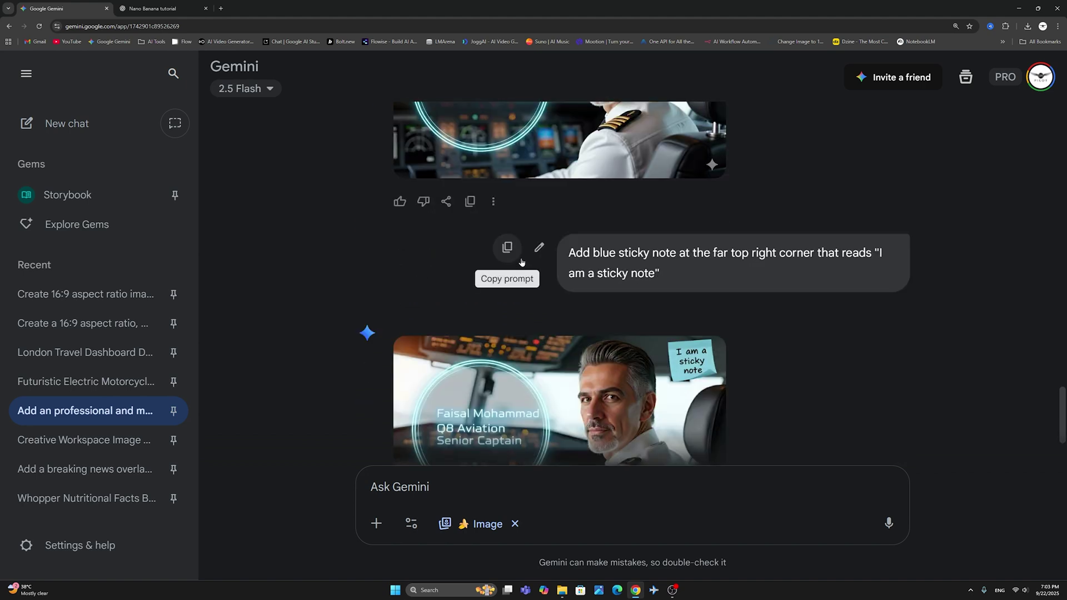
pyautogui.scroll(-2, 800, 383)
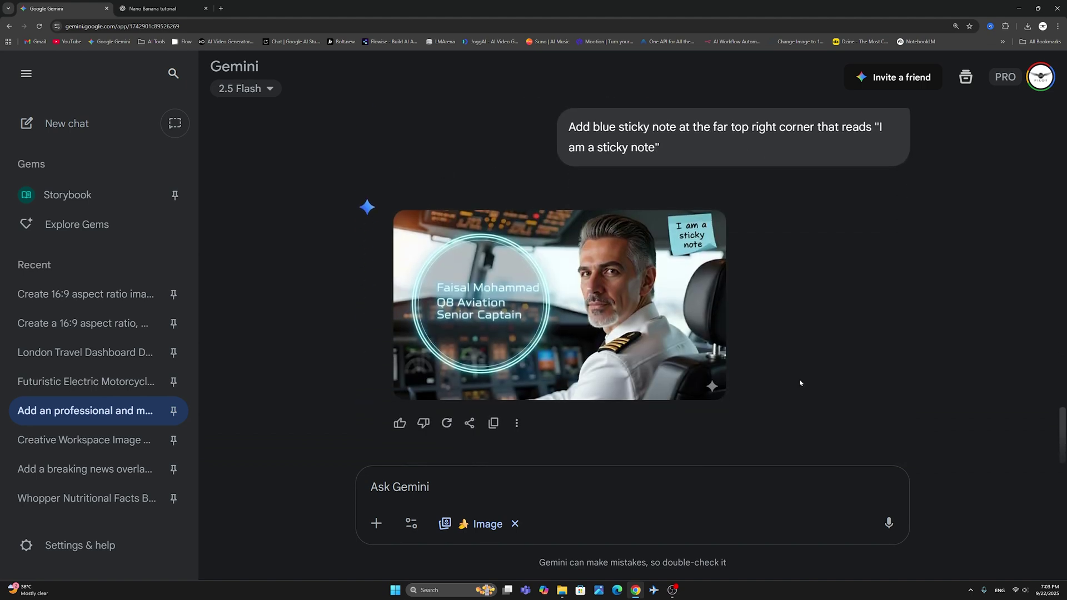
pyautogui.scroll(2, 731, 381)
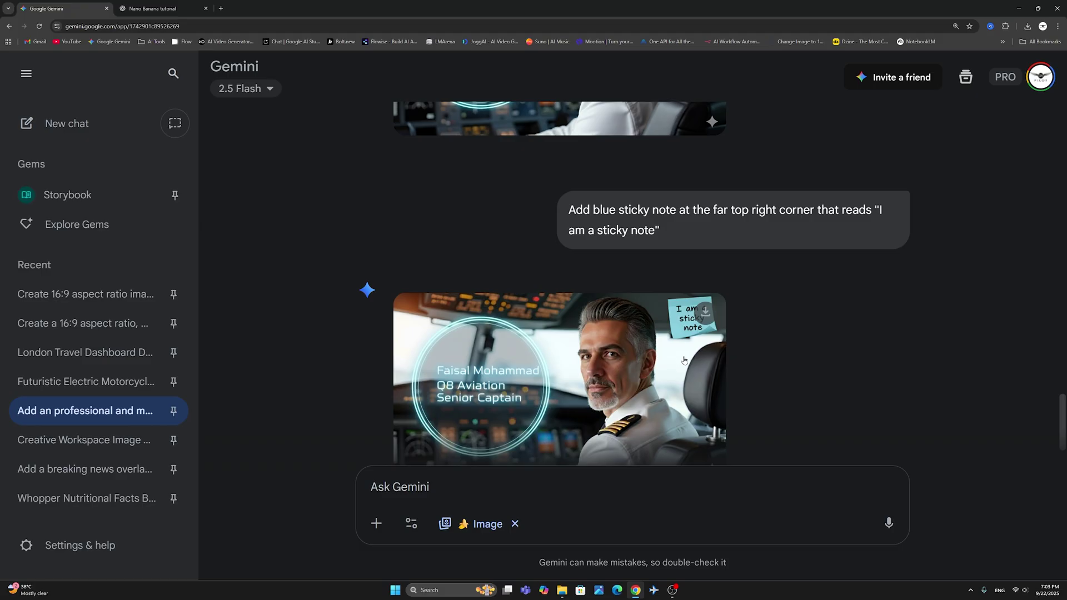
pyautogui.moveTo(561, 215)
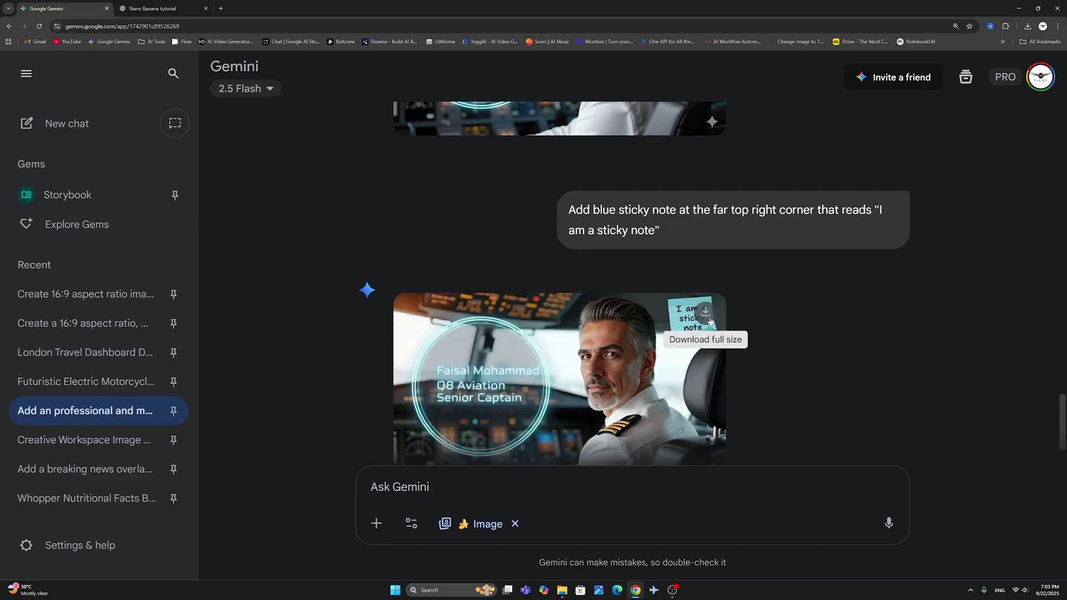
pyautogui.click(642, 328)
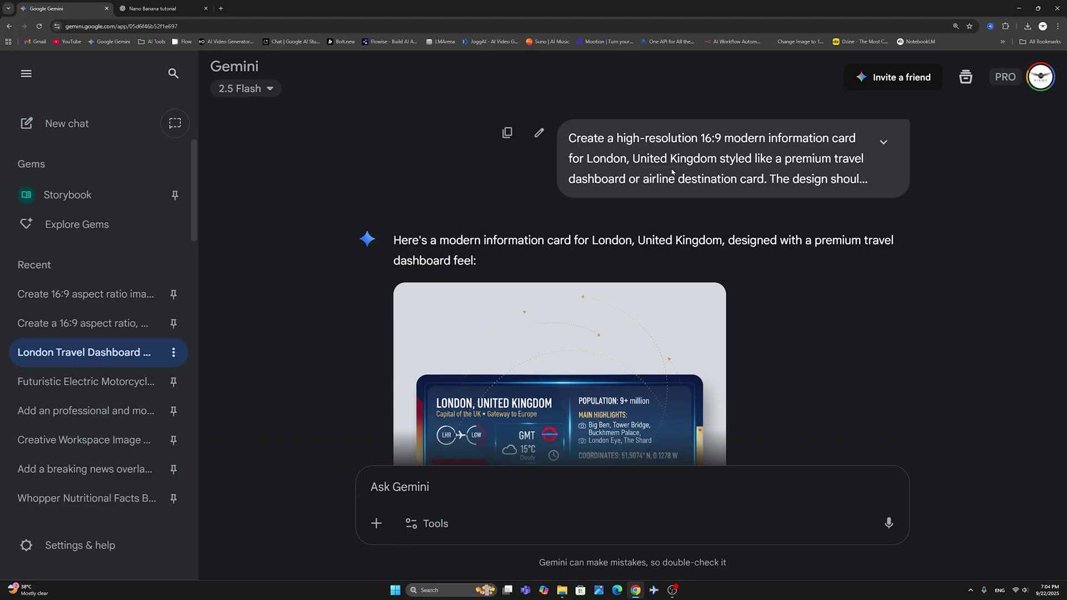
# Expand the London travel dashboard prompt to full length and highlight the word 'creative' in it.
pyautogui.click(883, 143)
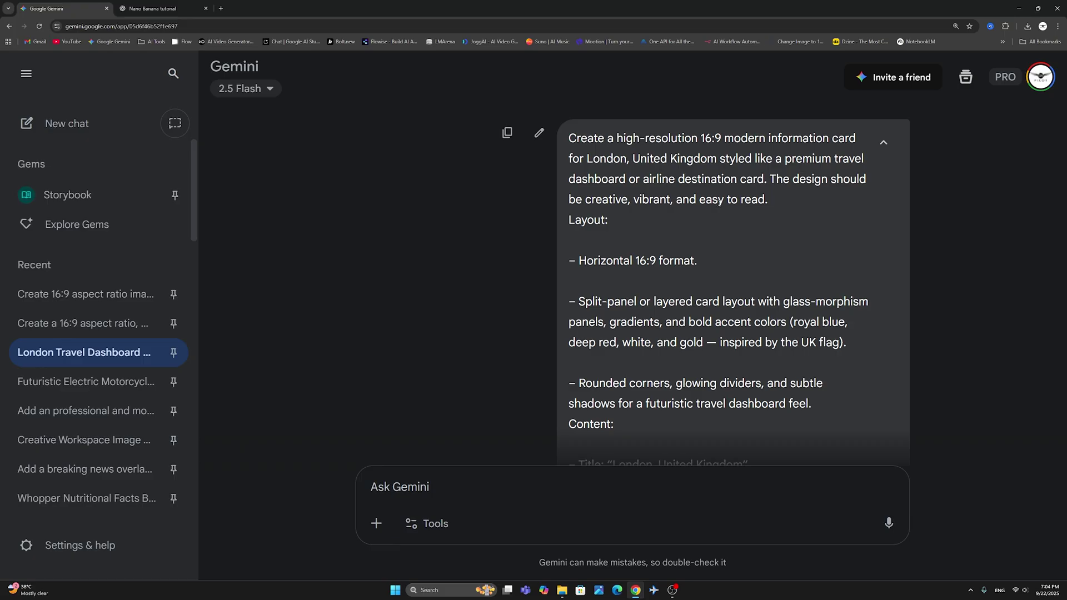
pyautogui.moveTo(586, 200); pyautogui.dragTo(623, 202)
pyautogui.scroll(-10, 824, 343)
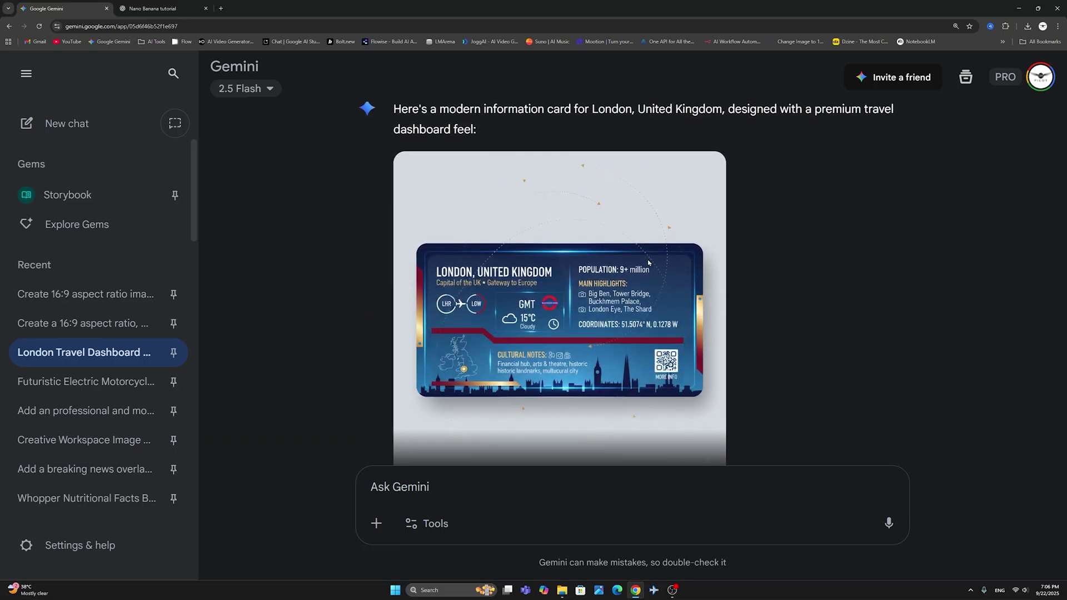
pyautogui.click(598, 267)
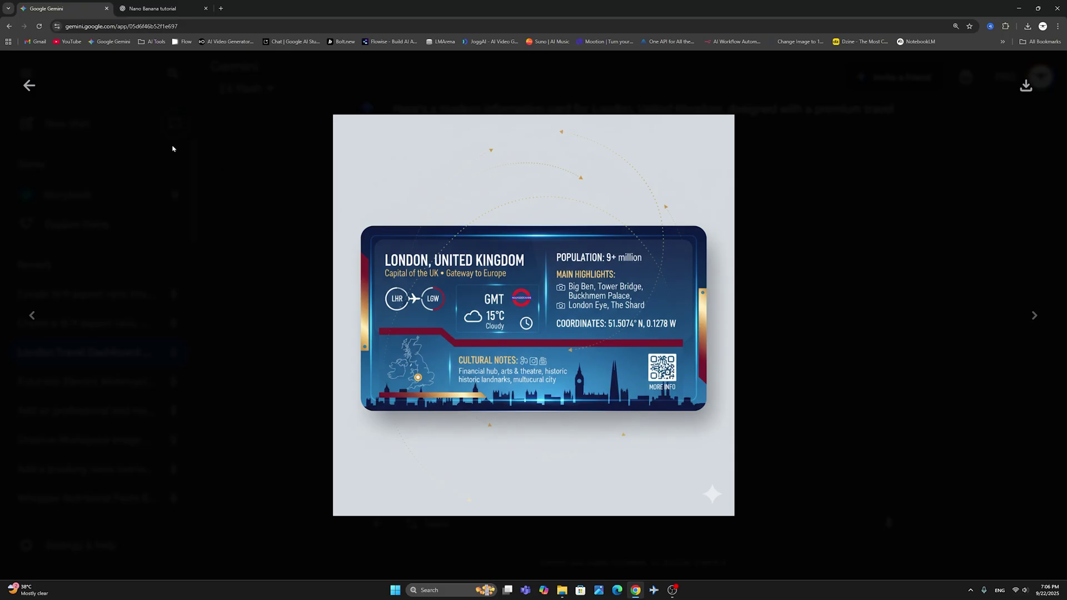
pyautogui.click(29, 85)
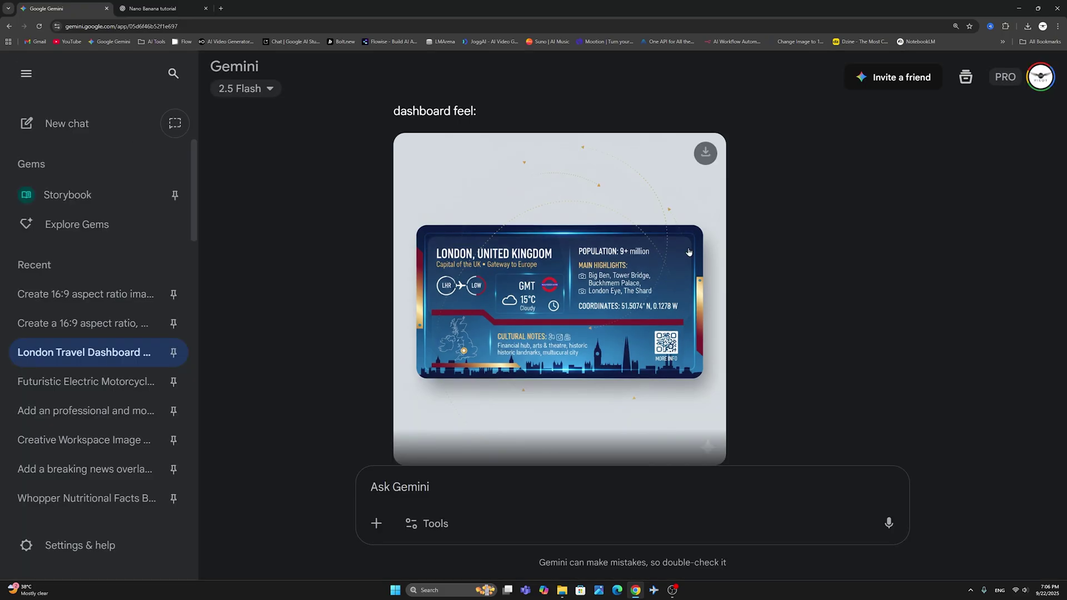
pyautogui.click(117, 331)
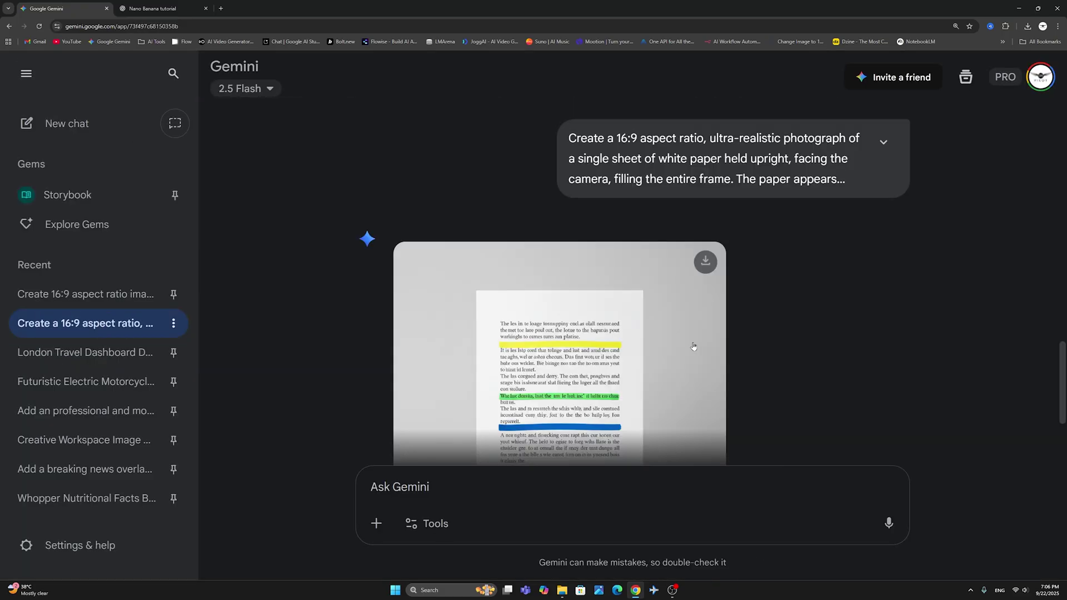
# Expand the tablet image's neon-highlight and magnifying-glass prompt, then return to the image.
pyautogui.scroll(-1, 675, 339)
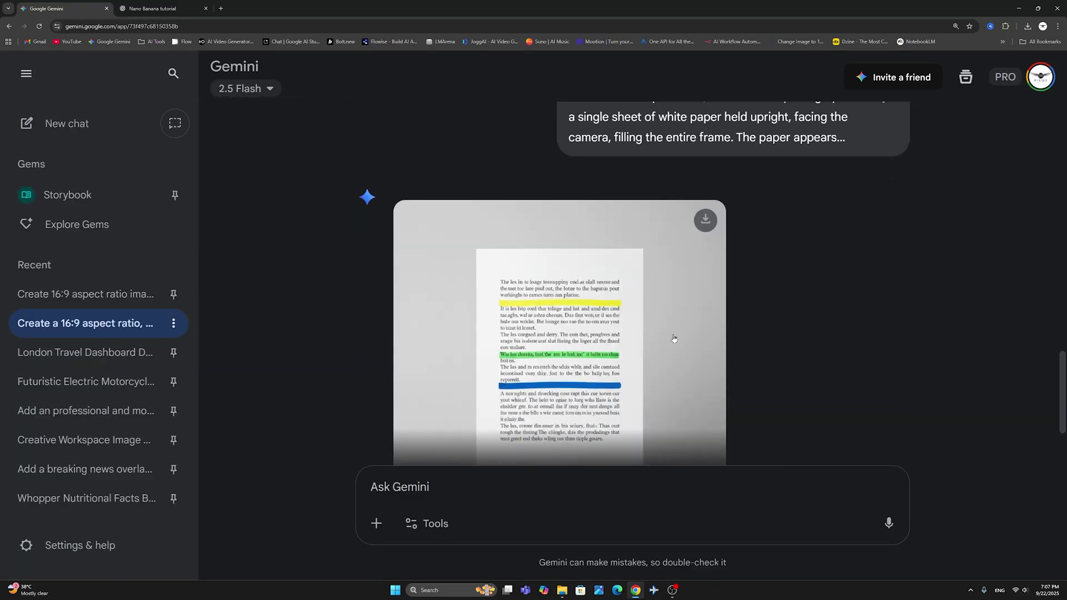
pyautogui.scroll(2, 654, 334)
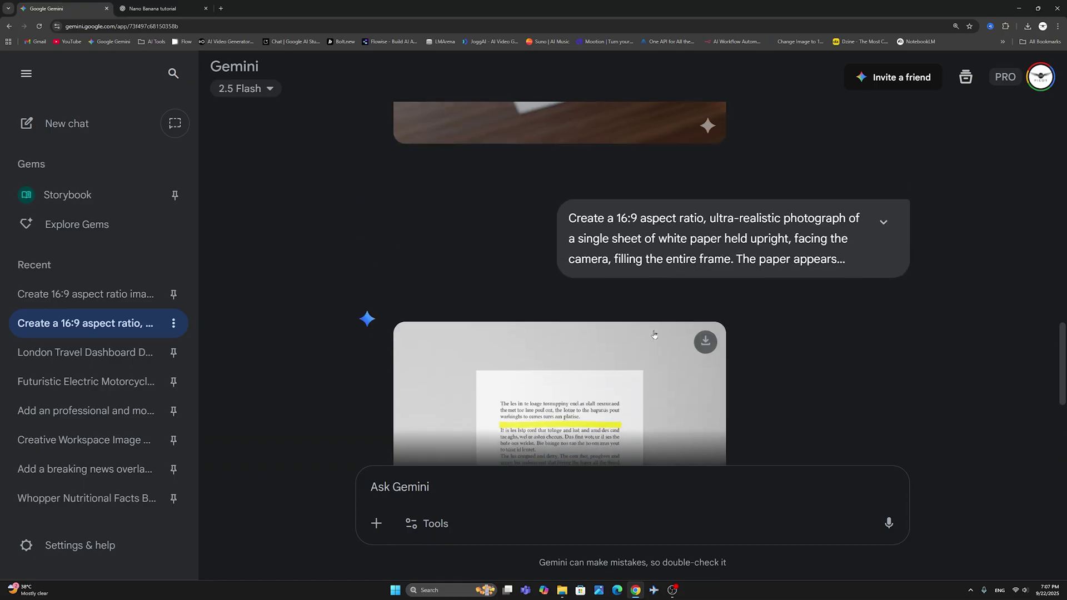
pyautogui.scroll(6, 654, 334)
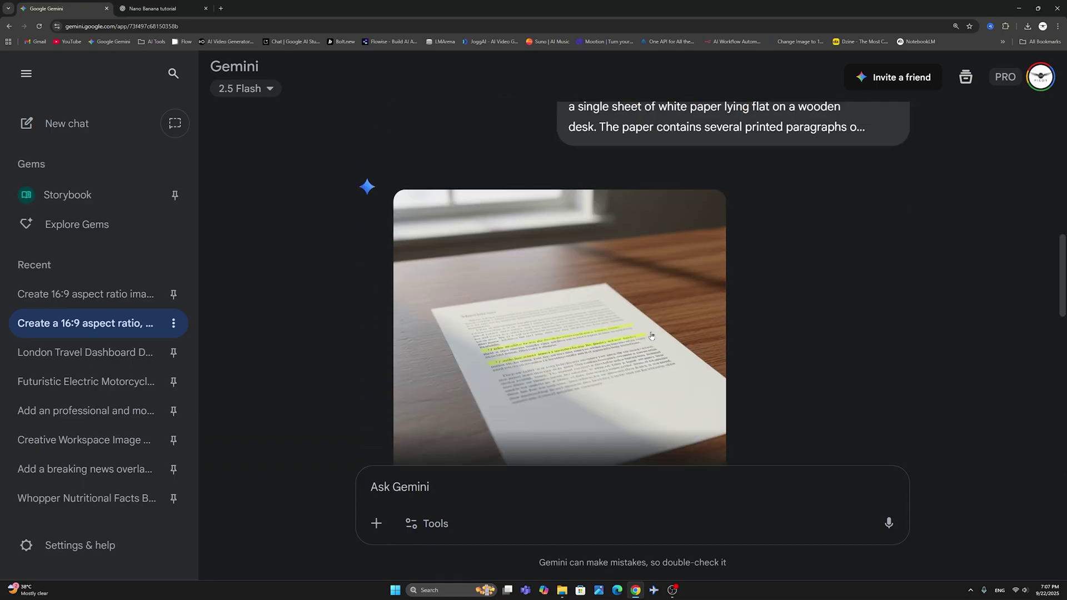
pyautogui.scroll(3, 651, 336)
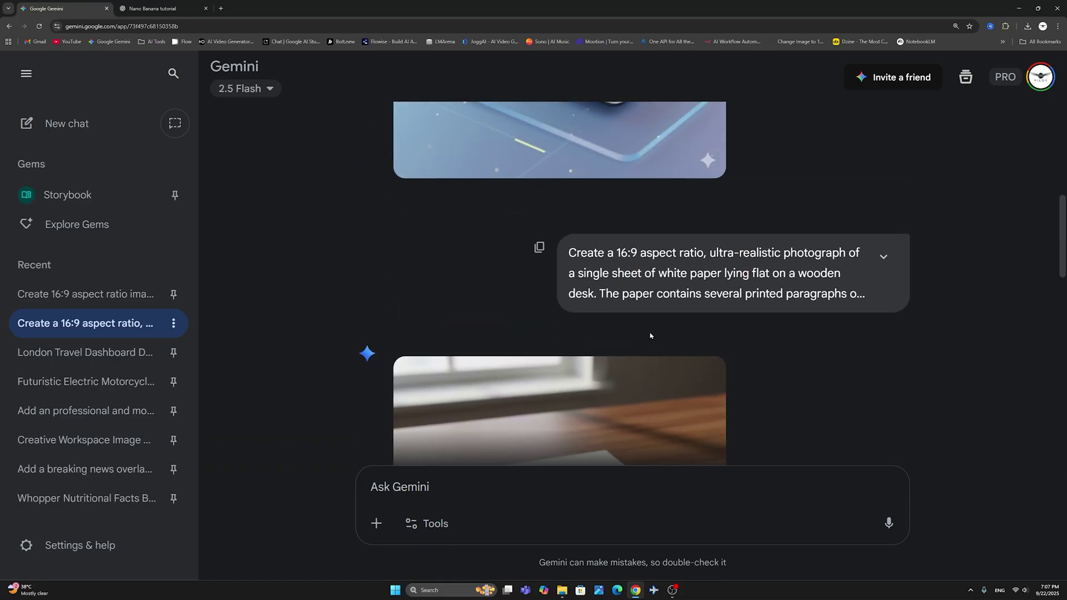
pyautogui.scroll(5, 650, 336)
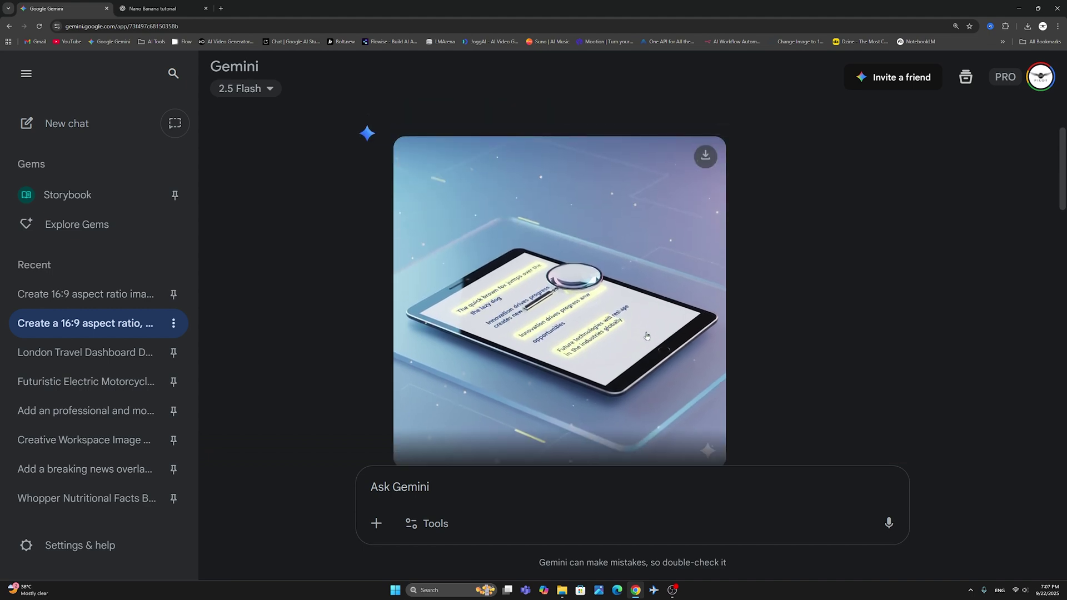
pyautogui.scroll(-1, 646, 335)
pyautogui.scroll(2, 645, 336)
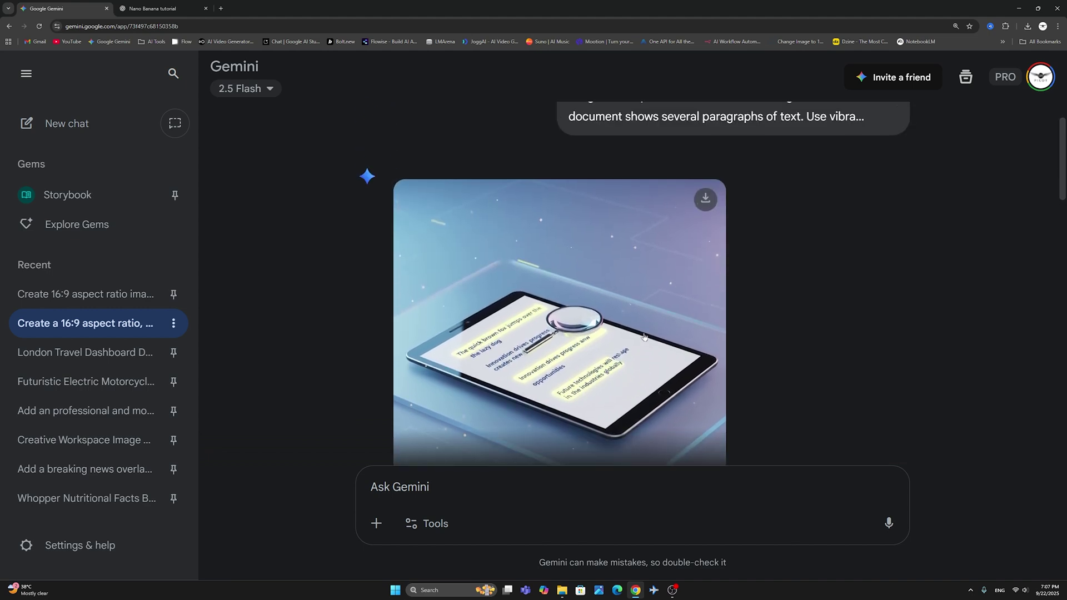
pyautogui.scroll(1, 644, 336)
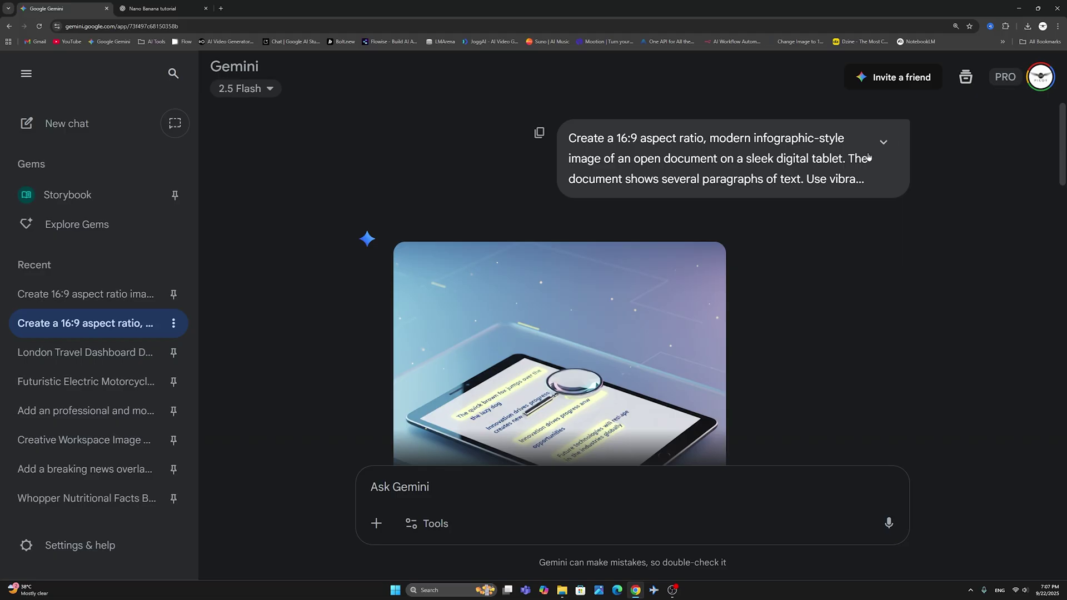
pyautogui.click(883, 143)
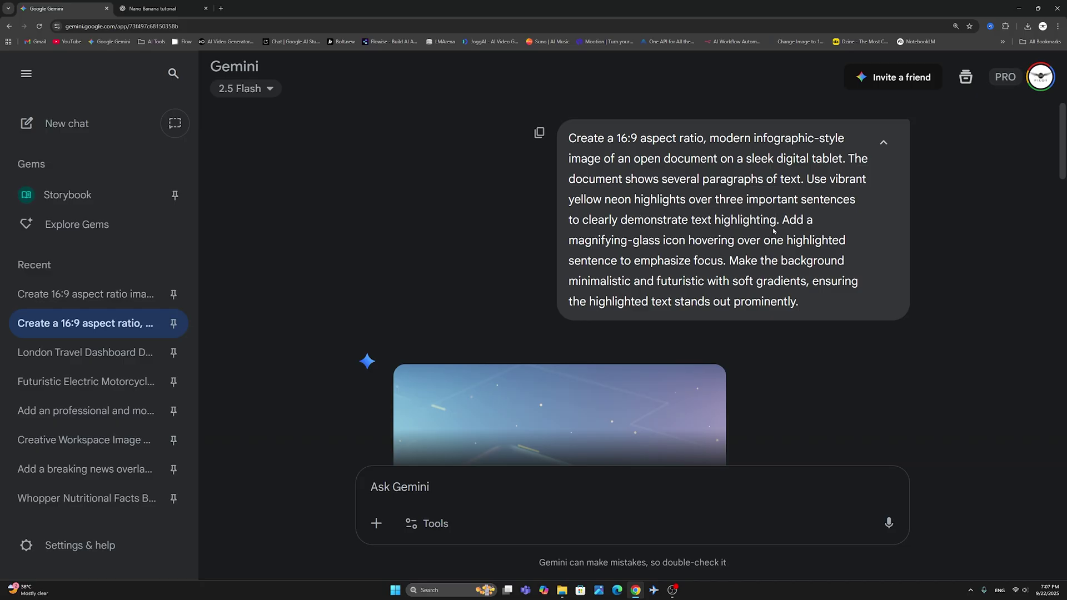
pyautogui.scroll(-5, 703, 261)
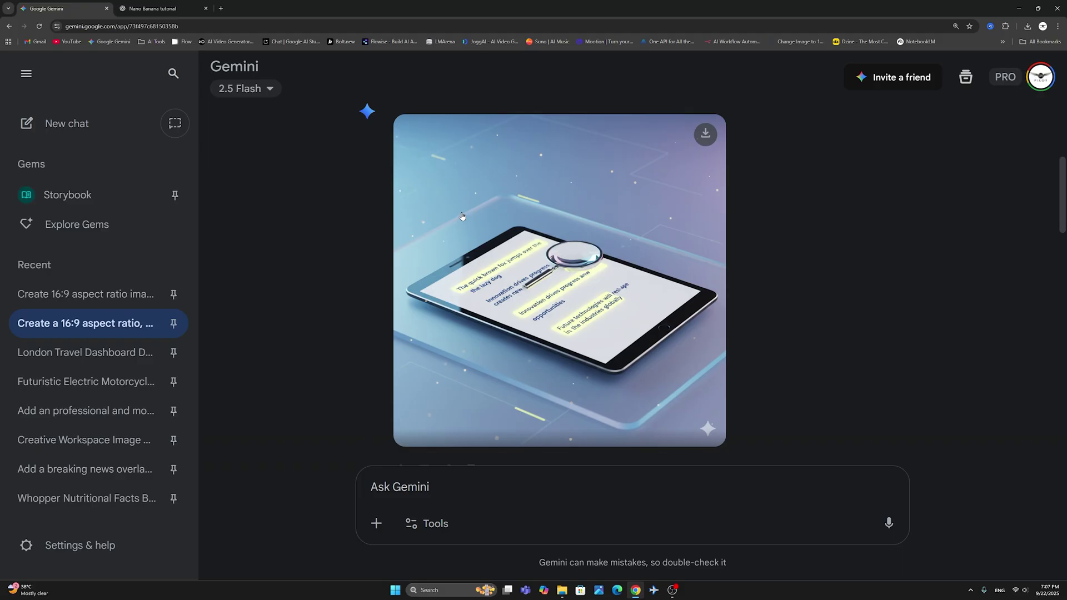
pyautogui.scroll(4, 455, 220)
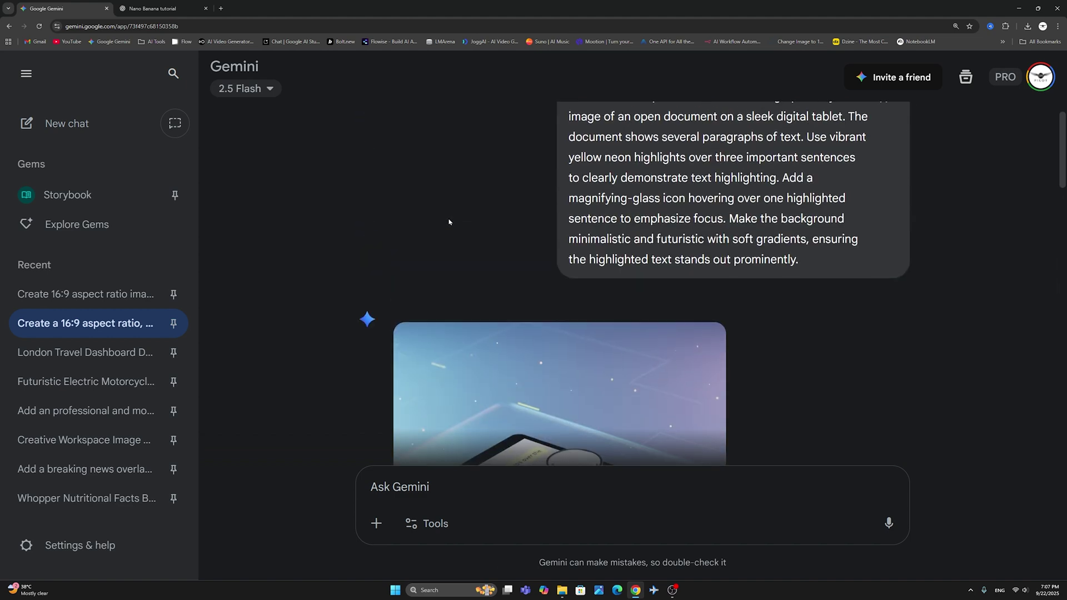
pyautogui.scroll(-4, 449, 222)
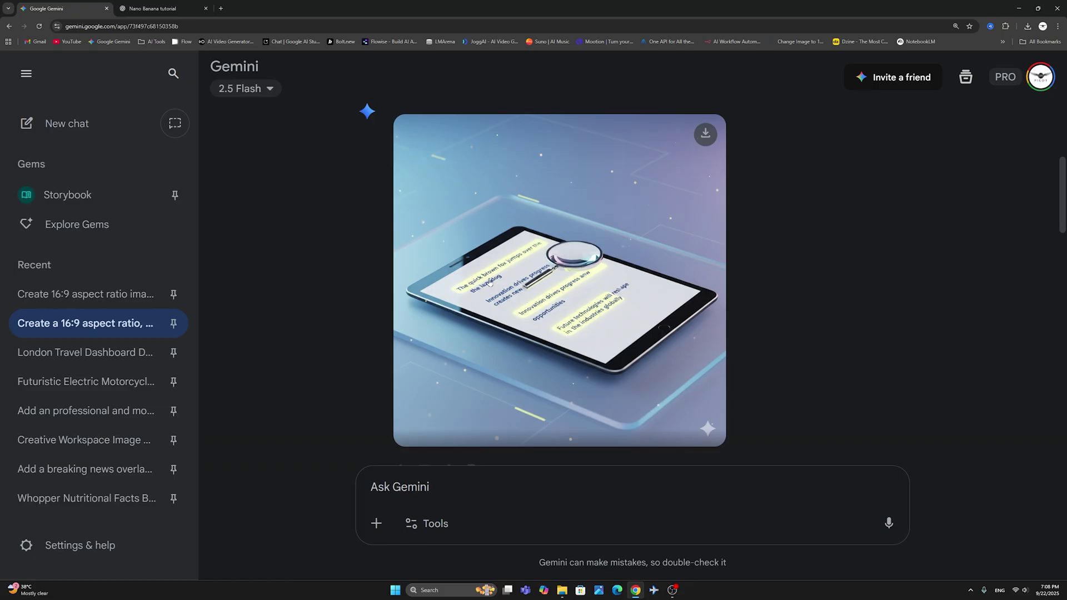
pyautogui.scroll(-5, 489, 283)
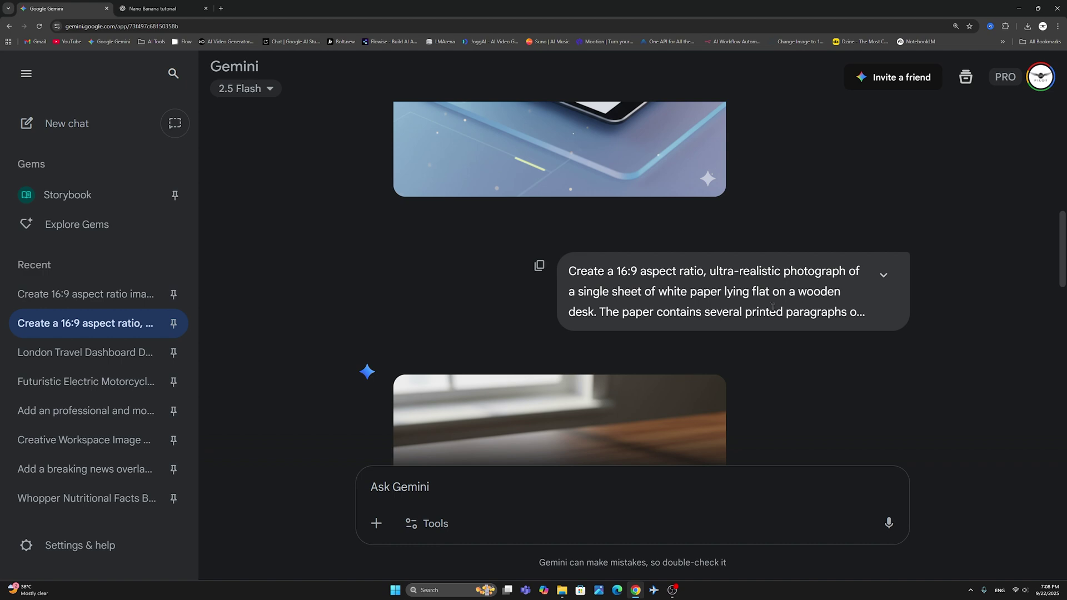
# Expand the paper-on-desk prompt, then view its generated image full screen and close it.
pyautogui.click(883, 275)
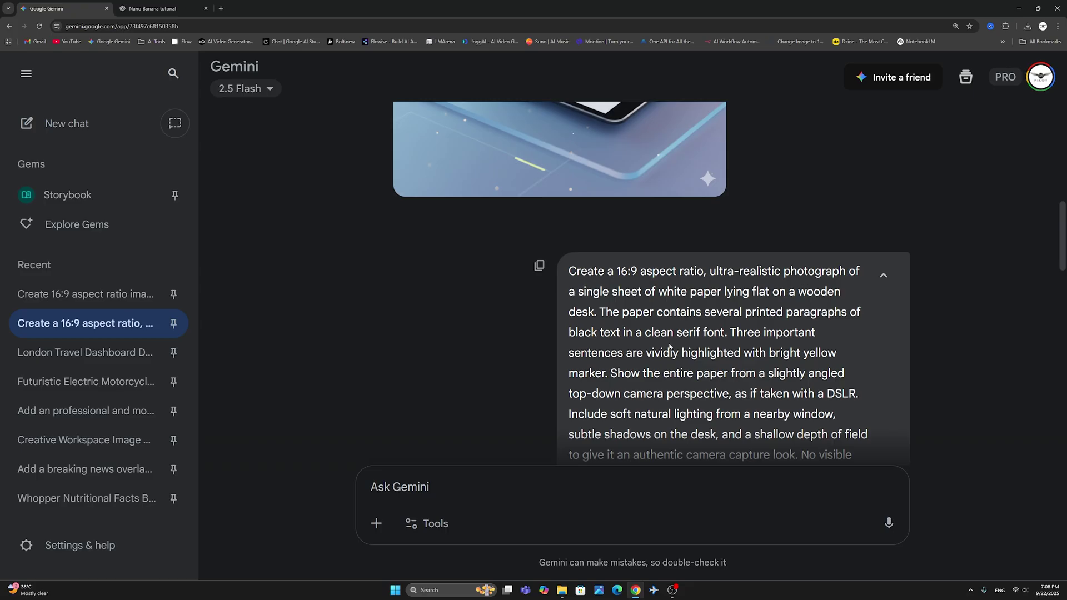
pyautogui.scroll(-2, 733, 334)
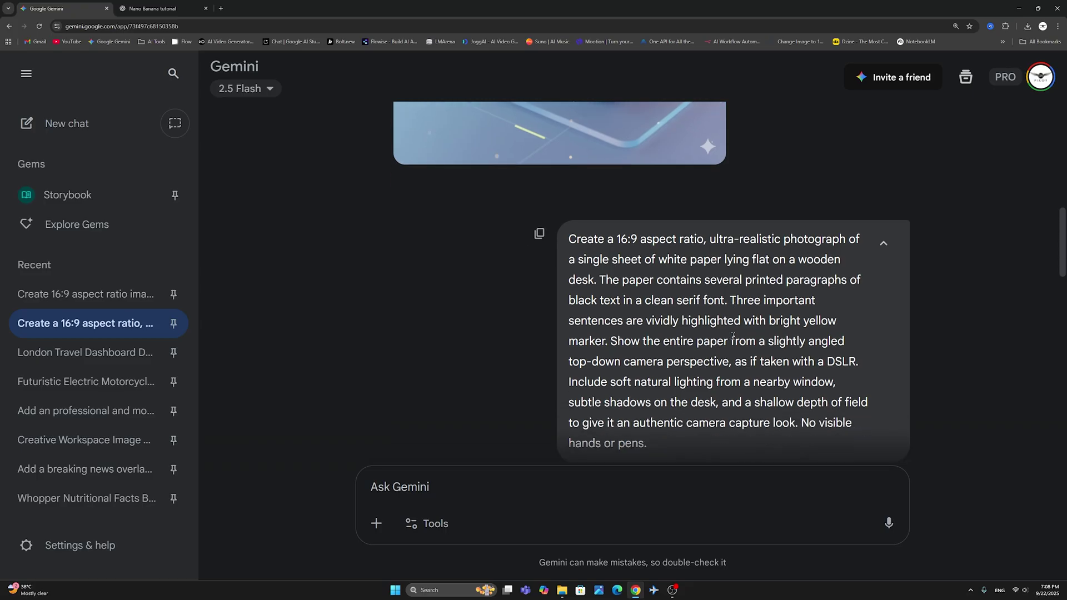
pyautogui.scroll(-5, 707, 220)
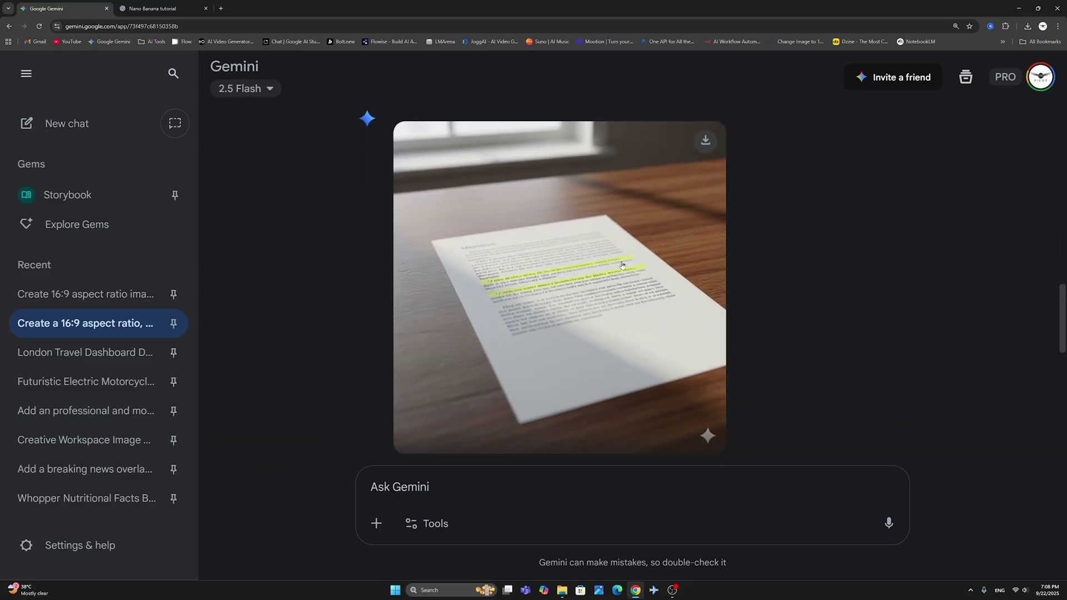
pyautogui.click(555, 274)
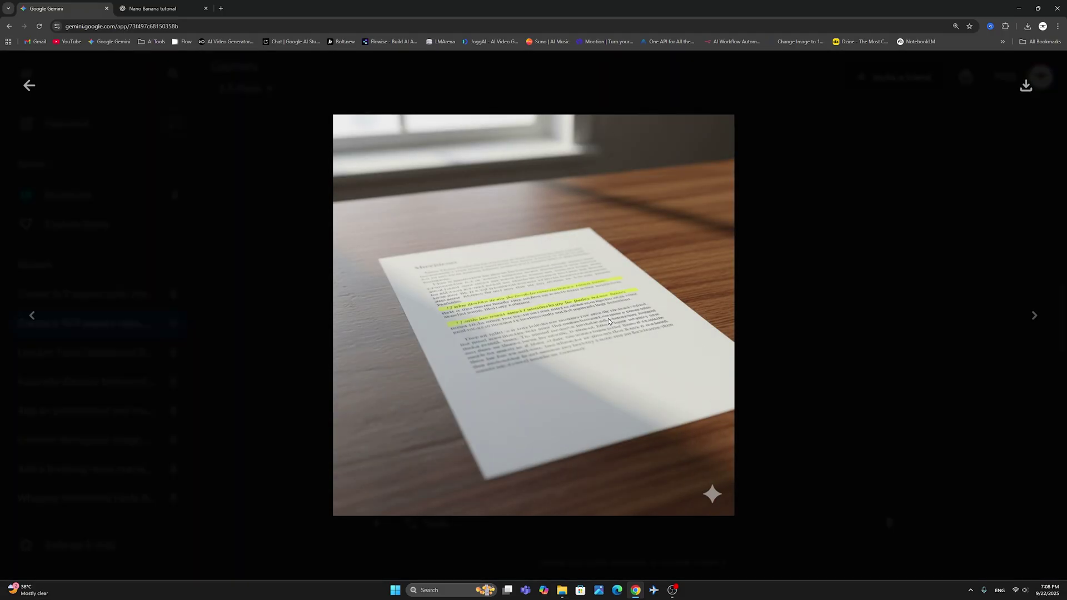
pyautogui.click(28, 85)
# View the upright highlighted paper image full screen, then switch to the whiteboard sticky-notes chat.
pyautogui.scroll(-3, 434, 246)
pyautogui.scroll(-6, 434, 246)
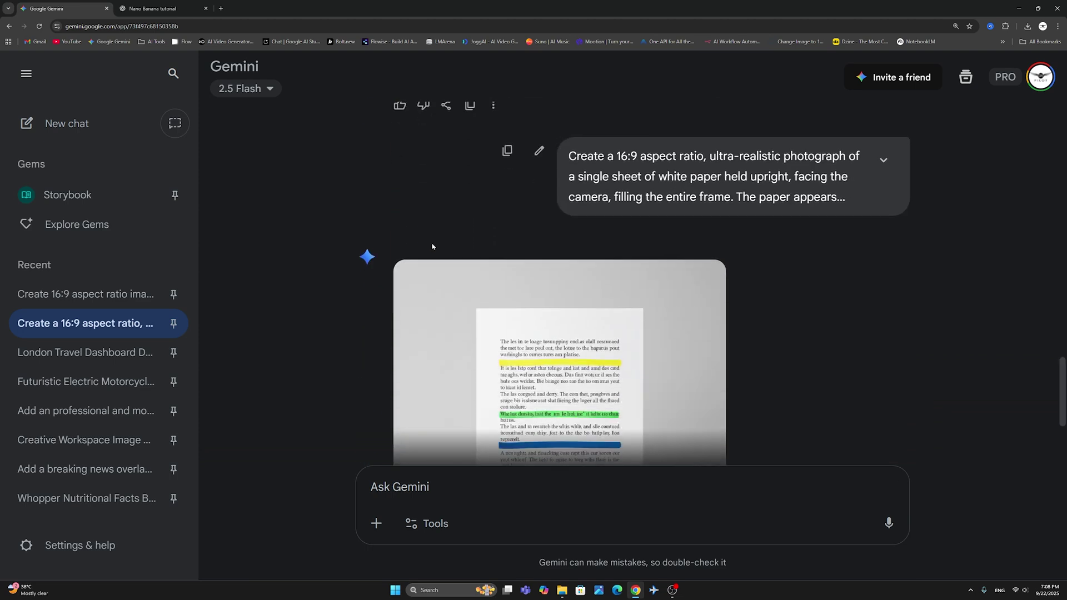
pyautogui.click(555, 266)
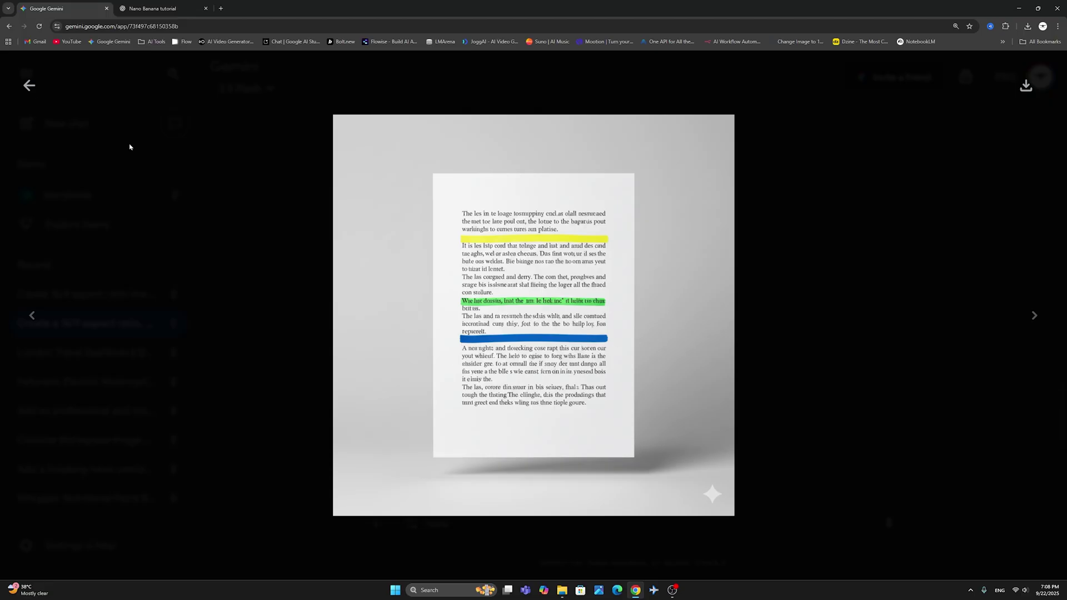
pyautogui.click(29, 85)
pyautogui.click(138, 290)
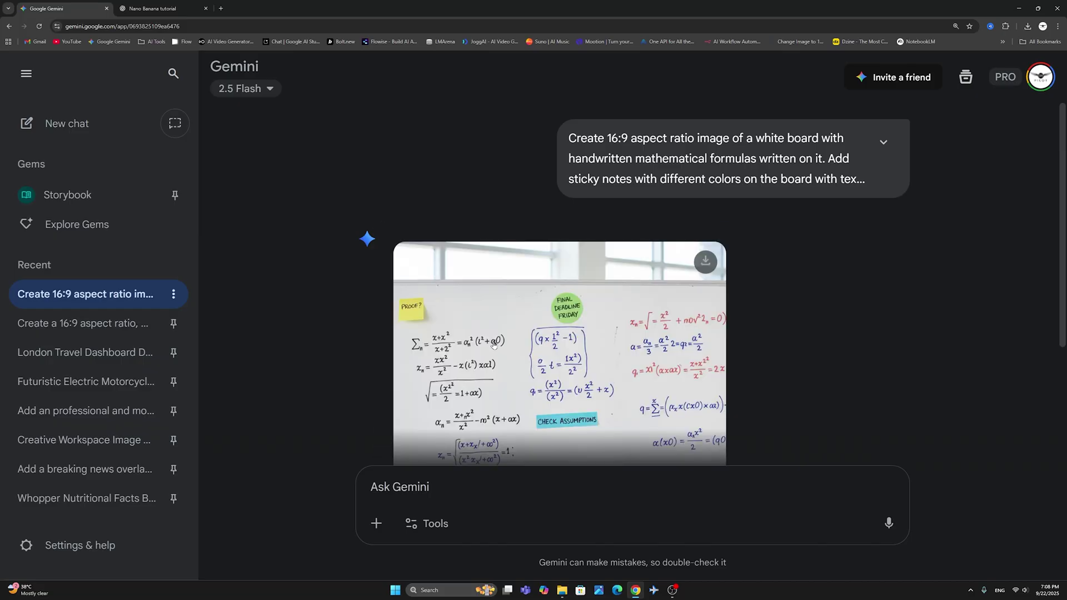
# Scroll to the generated whiteboard with sticky notes and view it full size.
pyautogui.scroll(-2, 493, 345)
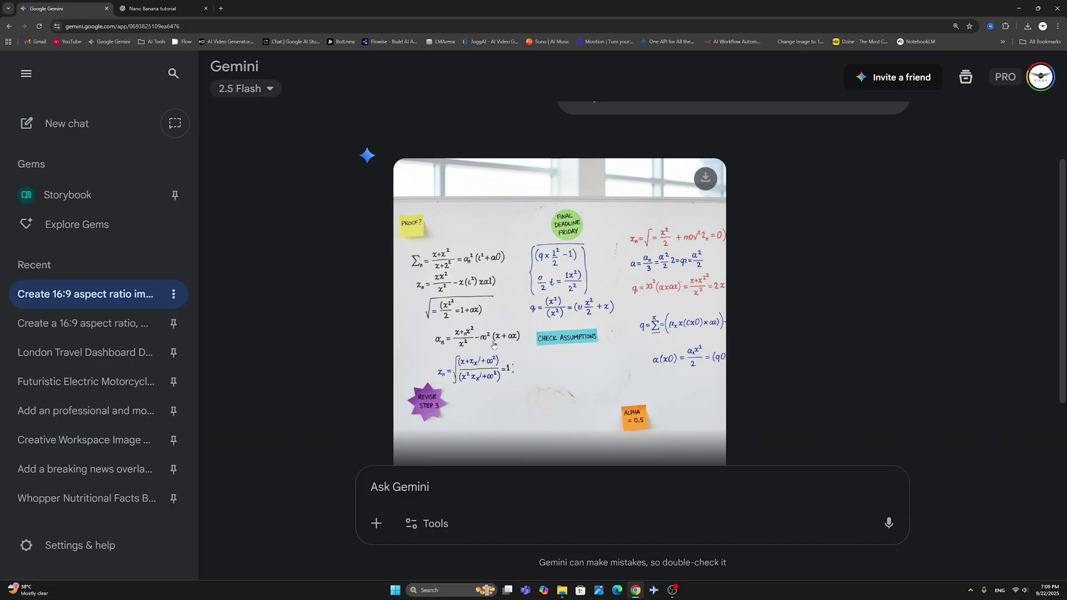
pyautogui.click(494, 345)
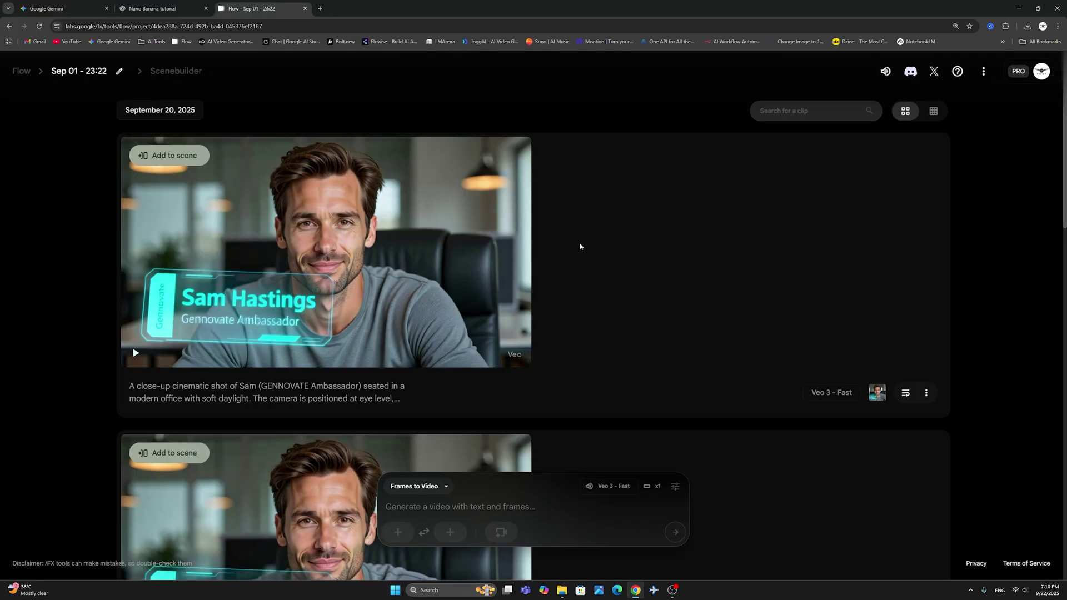
# Reuse the first Veo 3 Fast clip's prompt and starting frame in the Flow project.
pyautogui.moveTo(223, 184)
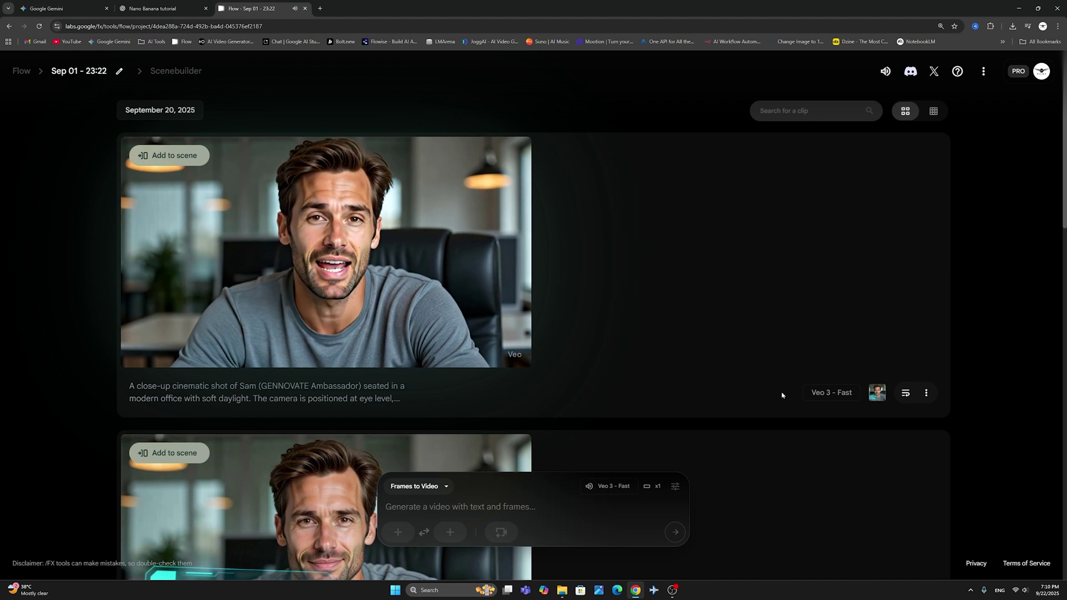
pyautogui.click(905, 393)
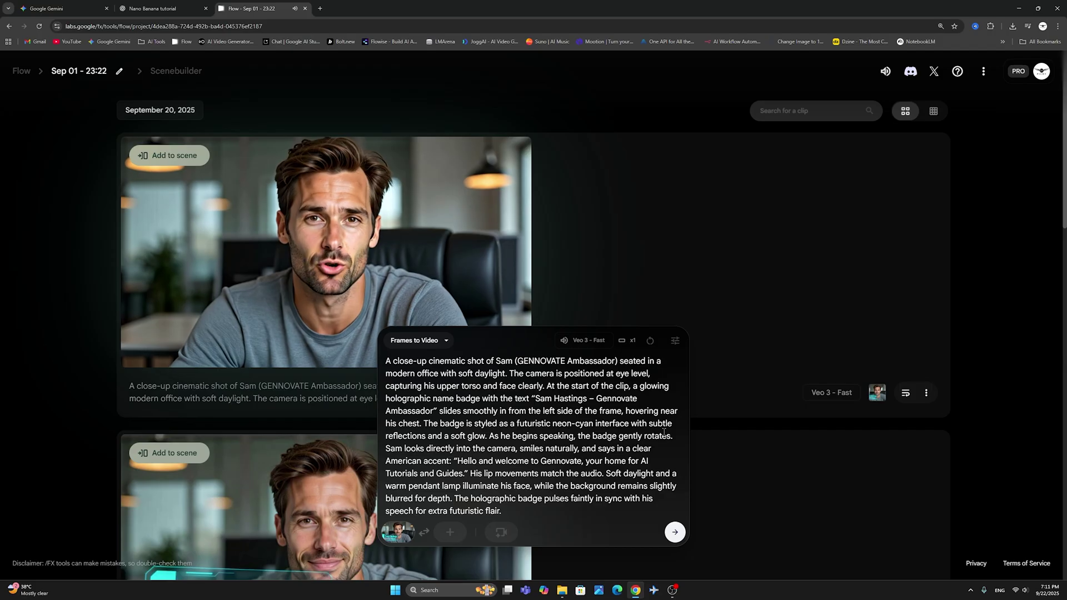
# Pause the first clip once the 'Gennovate Ambassador' holographic badge is fully visible.
pyautogui.moveTo(189, 282)
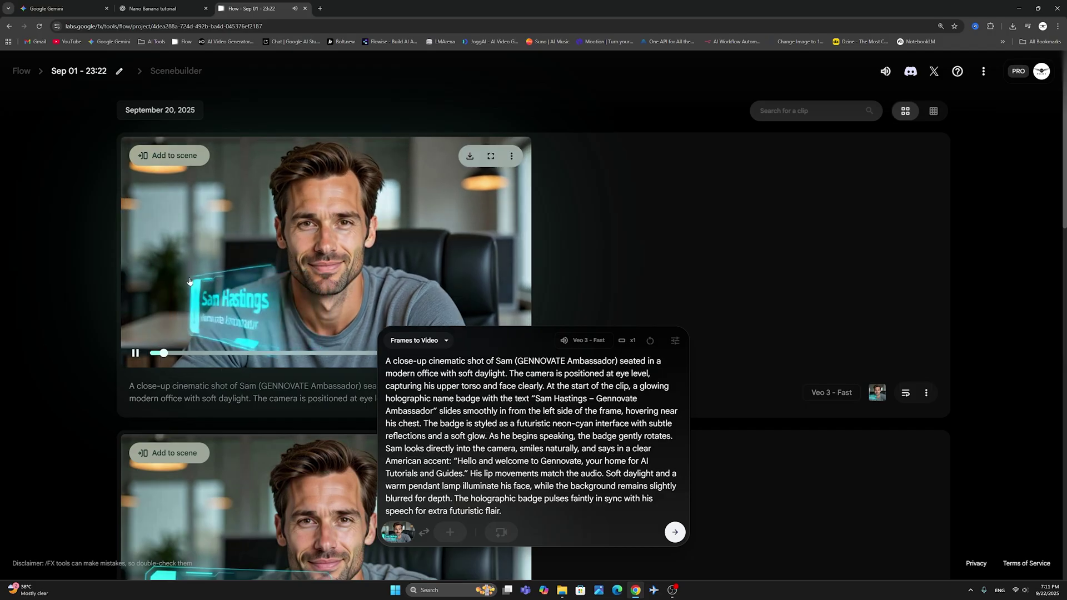
pyautogui.click(262, 290)
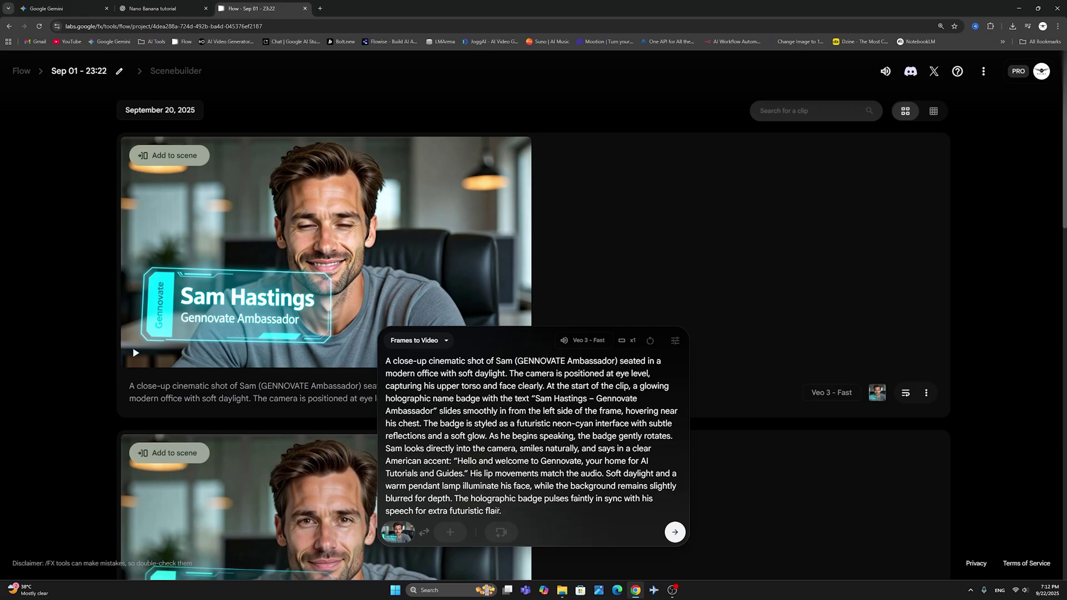
pyautogui.moveTo(234, 340)
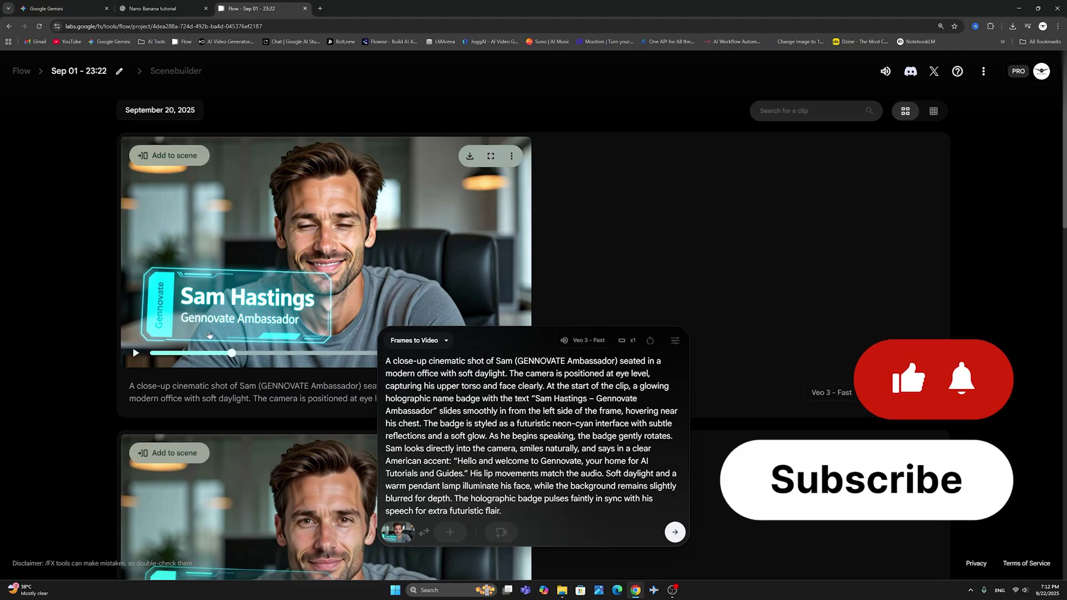
pyautogui.moveTo(195, 291)
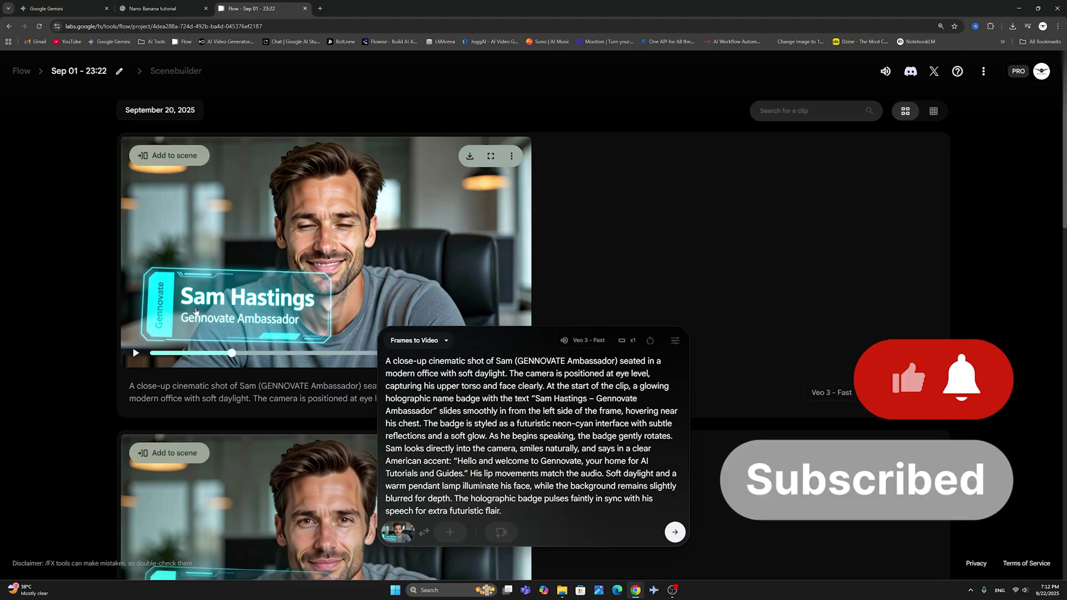